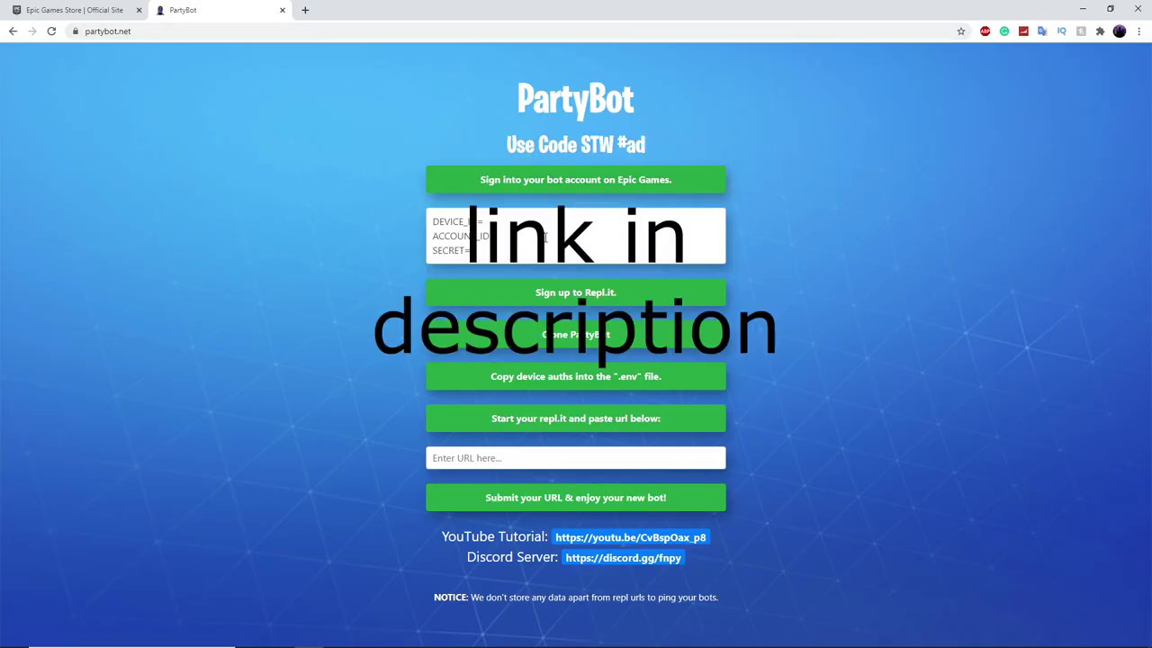
# - Start creating a new Epic Games account using the email sign-up option
pyautogui.click(542, 227)
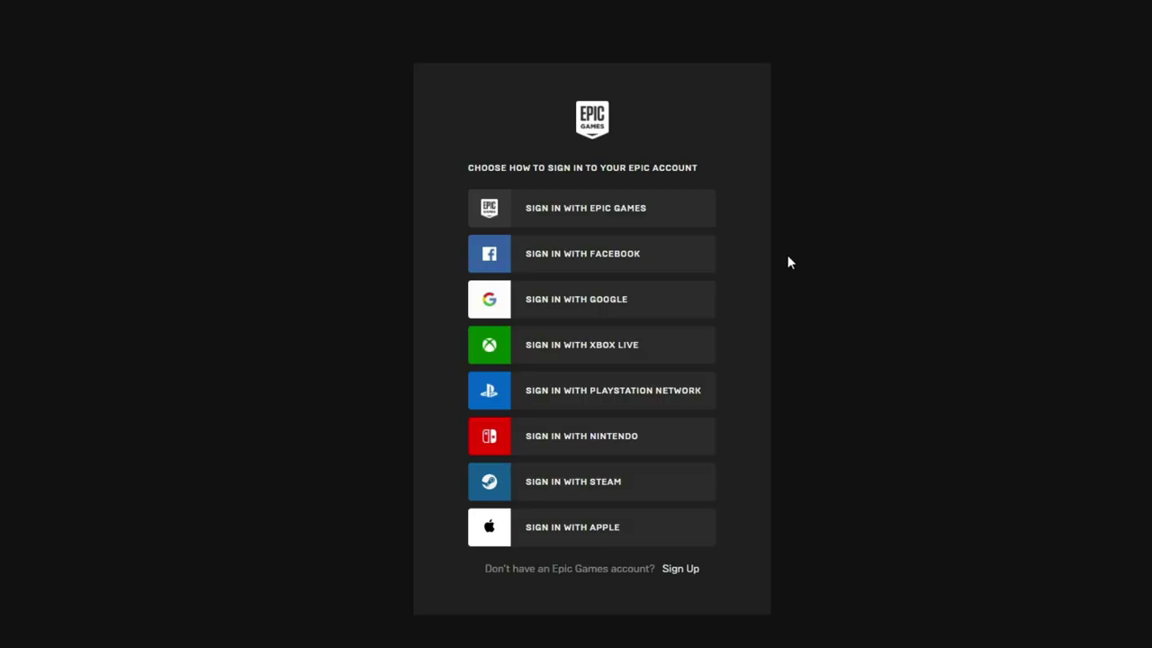
pyautogui.click(683, 569)
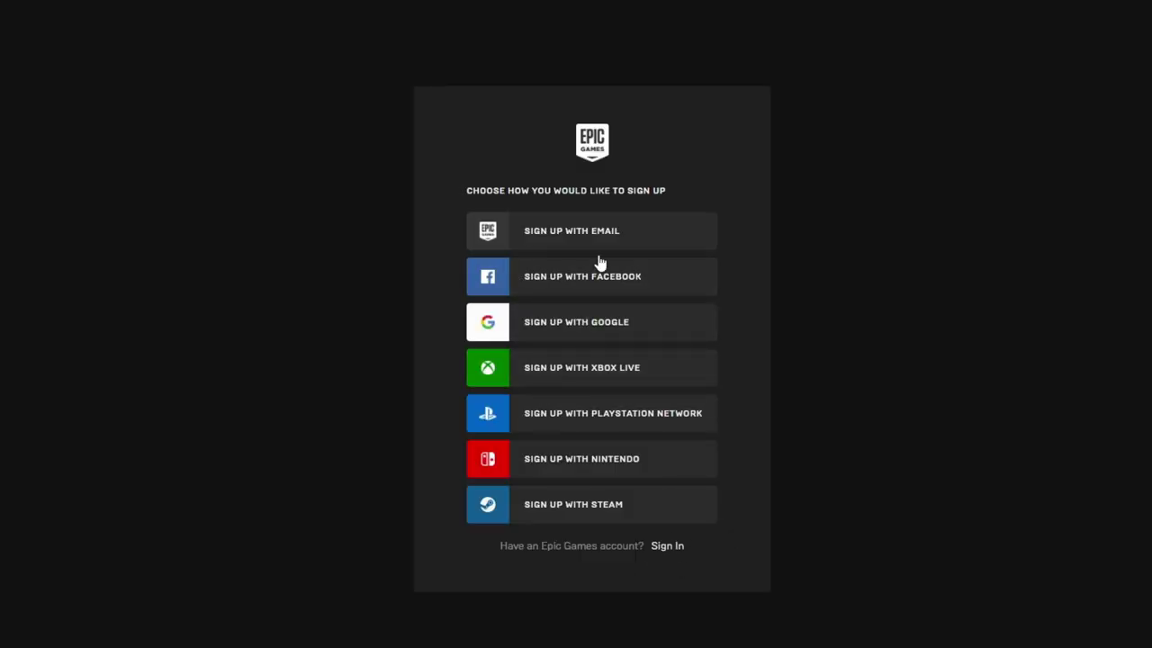
pyautogui.click(586, 232)
# - Enter the birth date April 15, 1995 and continue to the sign-up form
pyautogui.click(501, 318)
pyautogui.click(481, 391)
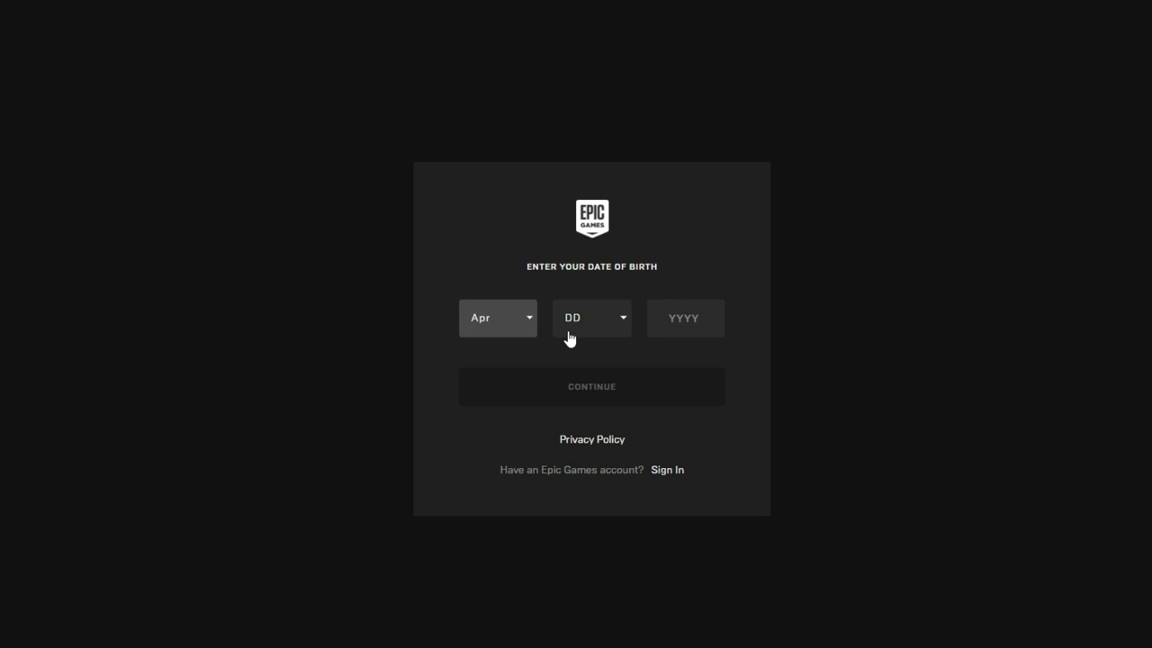
pyautogui.click(591, 317)
pyautogui.click(581, 404)
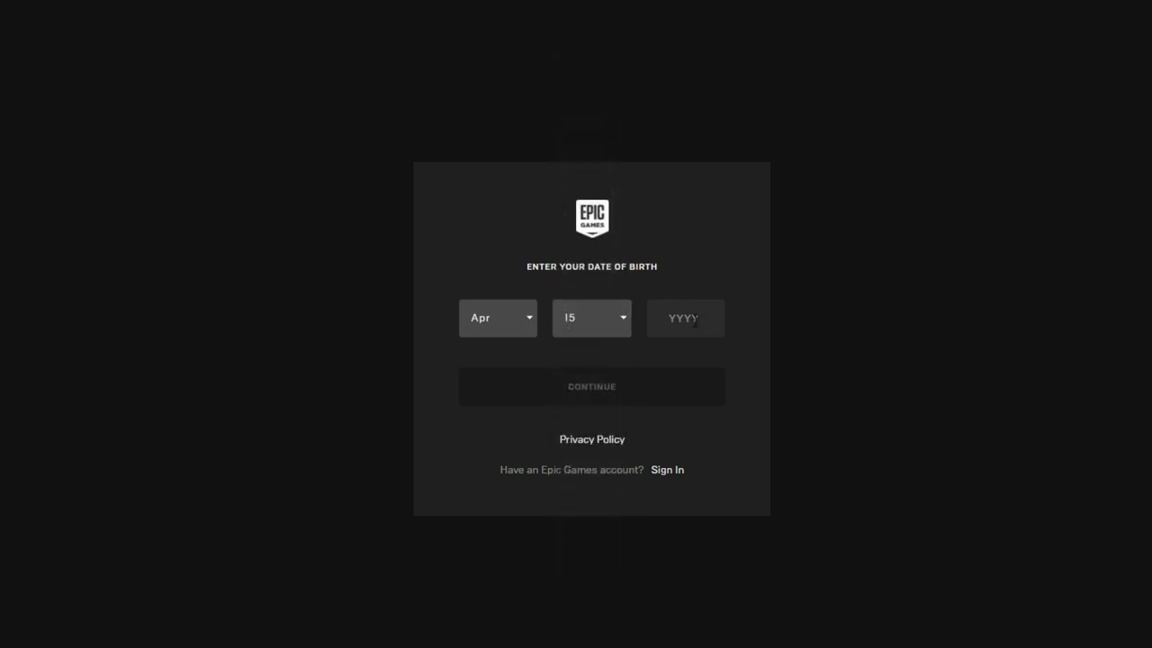
pyautogui.click(695, 321)
pyautogui.write('1995')
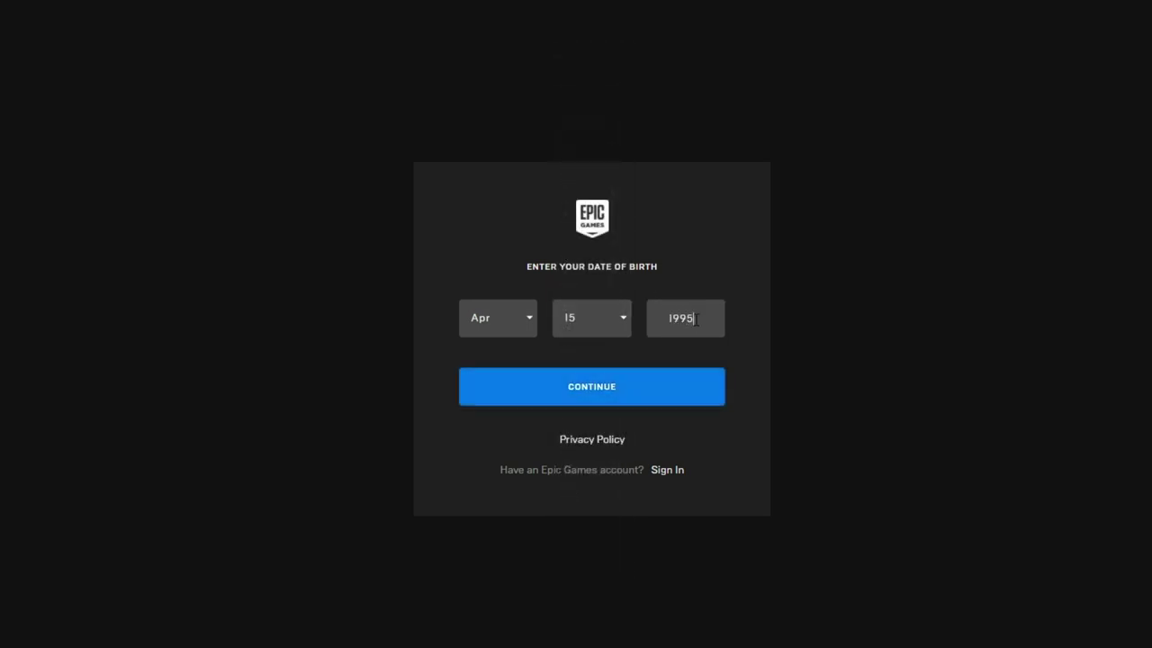
pyautogui.click(663, 401)
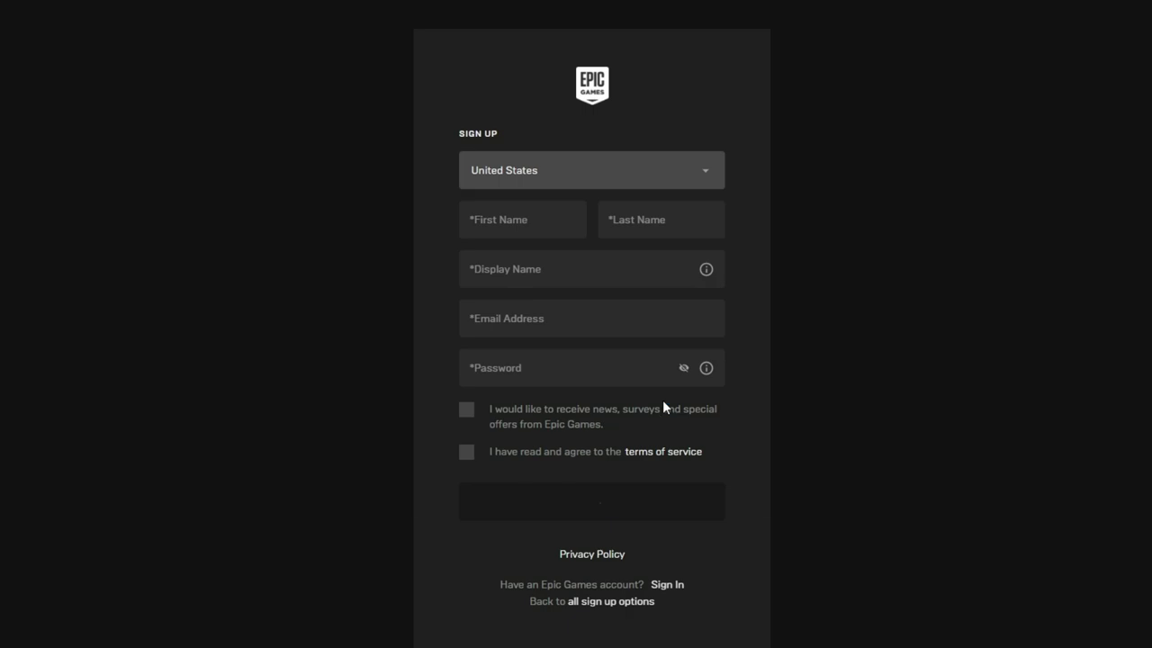
# - Fill in the account holder's first name and last name fields on the sign-up form
pyautogui.click(541, 227)
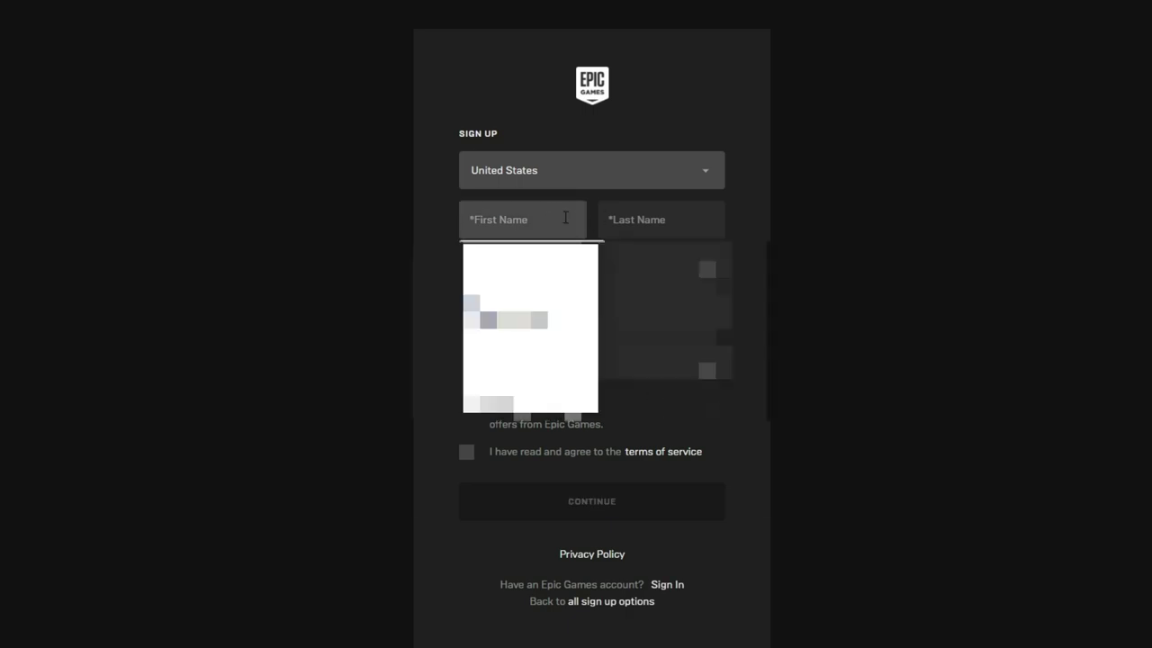
pyautogui.write('xl')
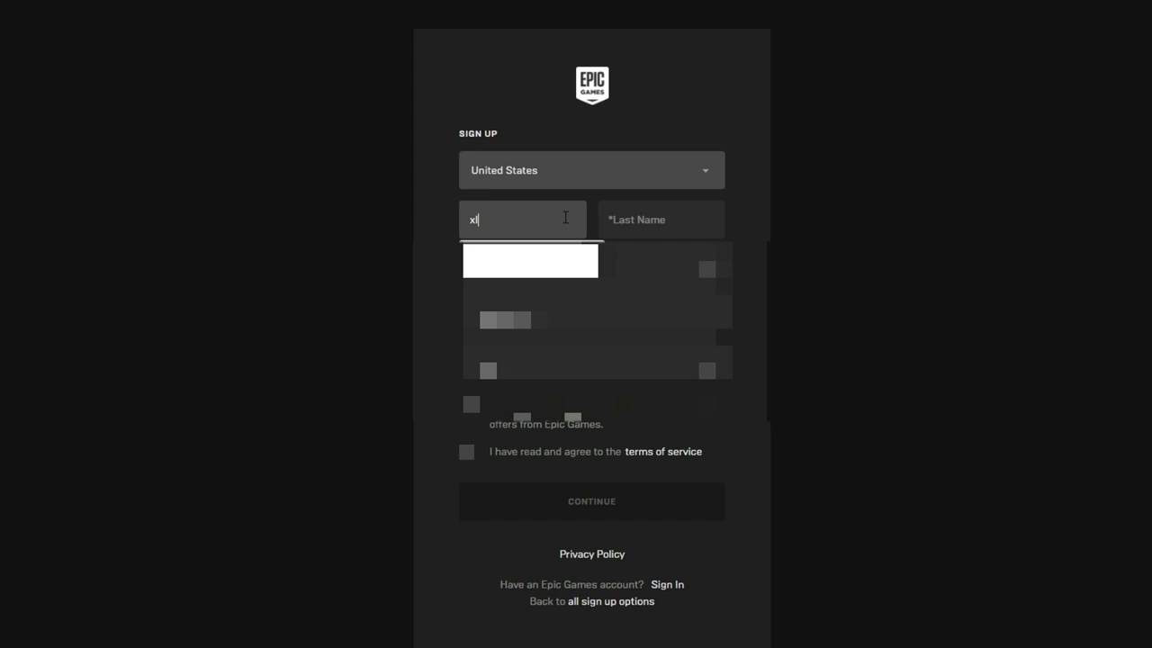
pyautogui.click(691, 223)
pyautogui.write('gb')
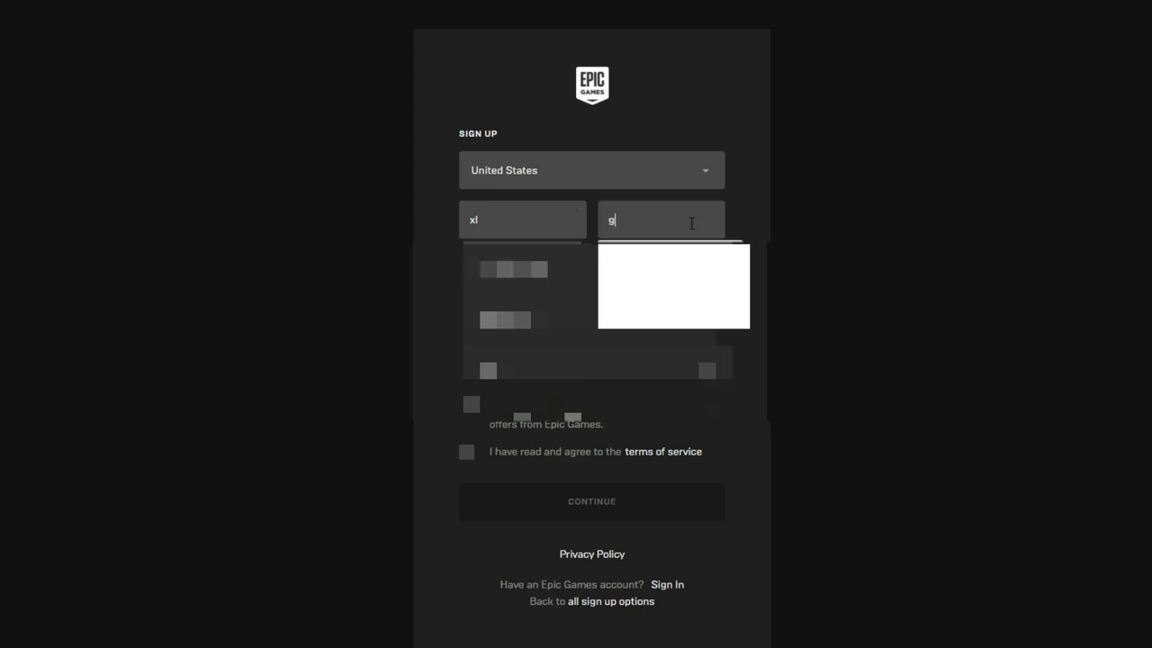
pyautogui.click(487, 269)
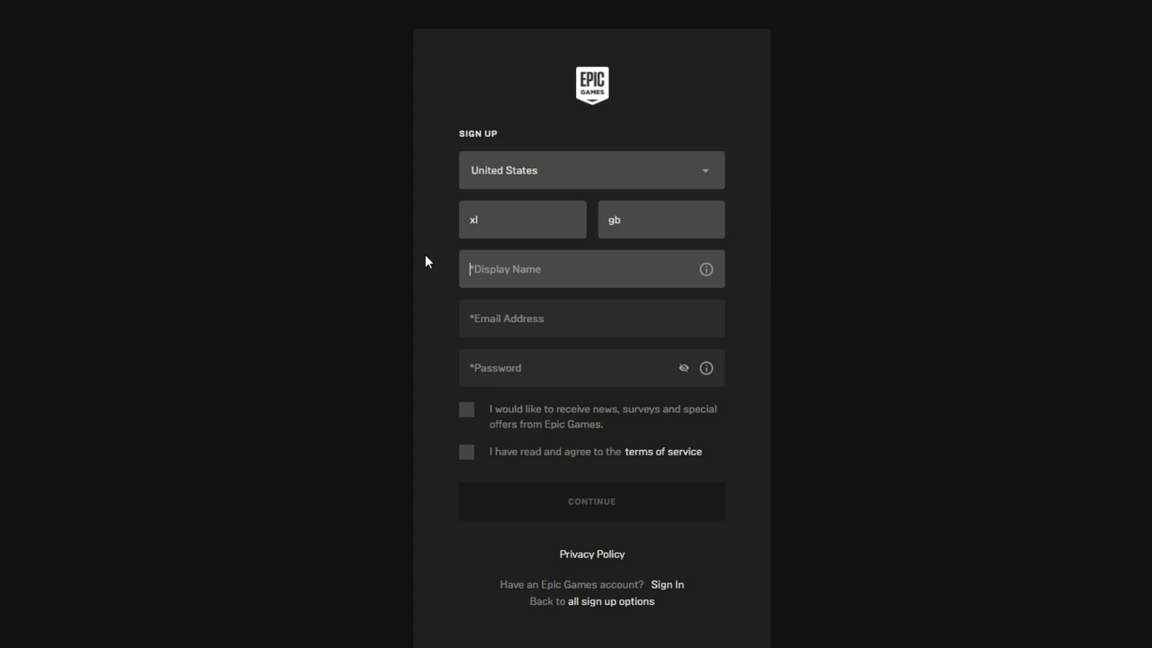
# - Try display names 'AtomicXYZ&', 'xlg' and 'subscr', settling on the available 'xlgbtest'
pyautogui.write('Atomic')
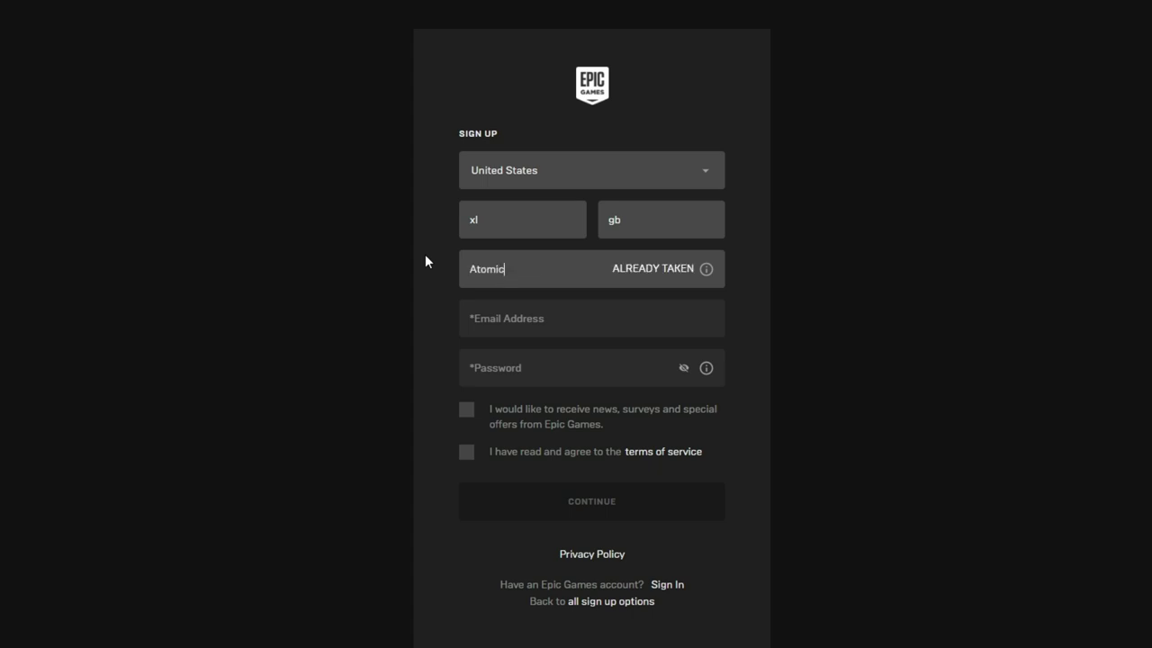
pyautogui.write('XYZ&')
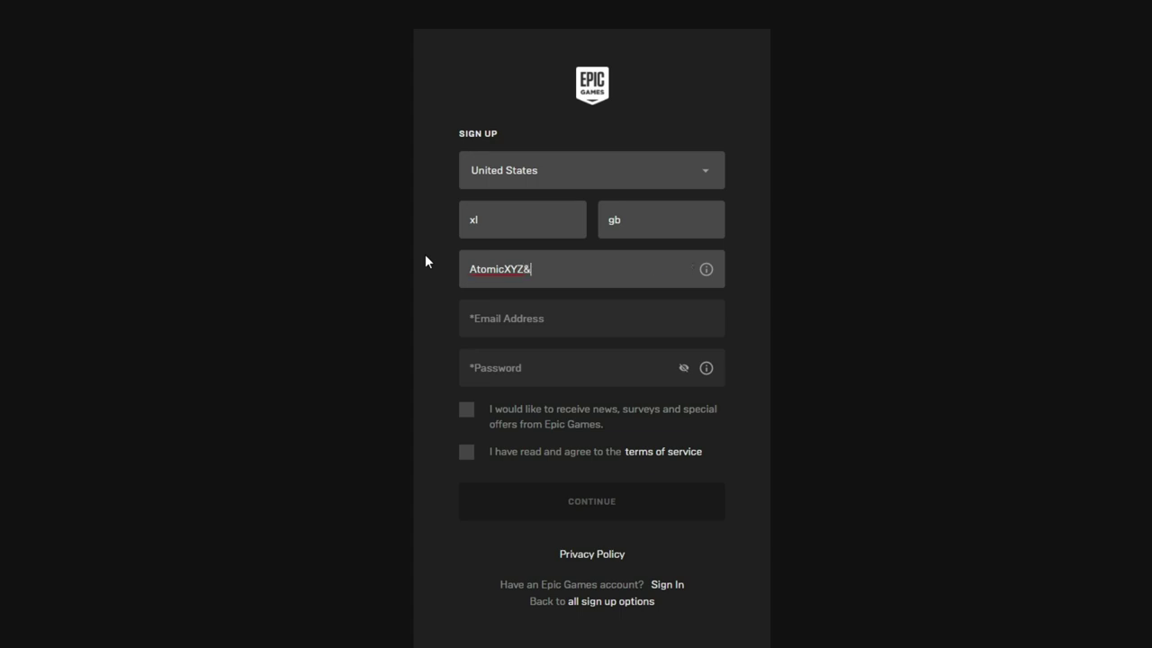
pyautogui.moveTo(556, 267); pyautogui.dragTo(239, 255)
pyautogui.press('BackSpace')
pyautogui.write('xlgb')
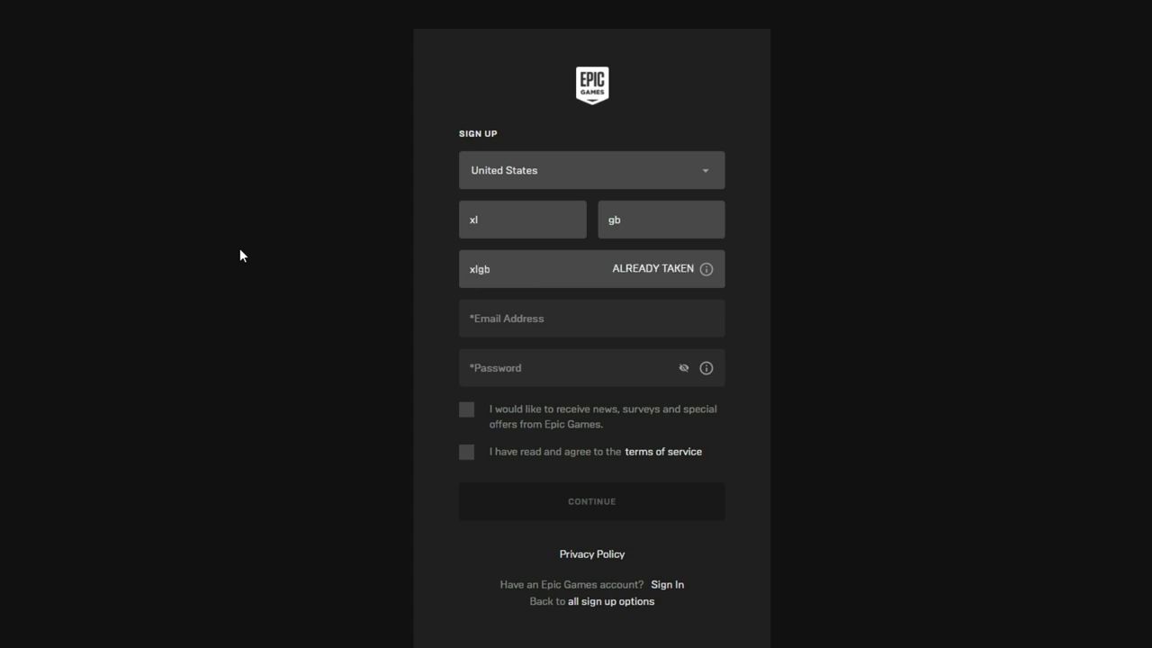
pyautogui.press('BackSpace')
pyautogui.press('BackSpace')
pyautogui.press('BackSpace')
pyautogui.write('subsc')
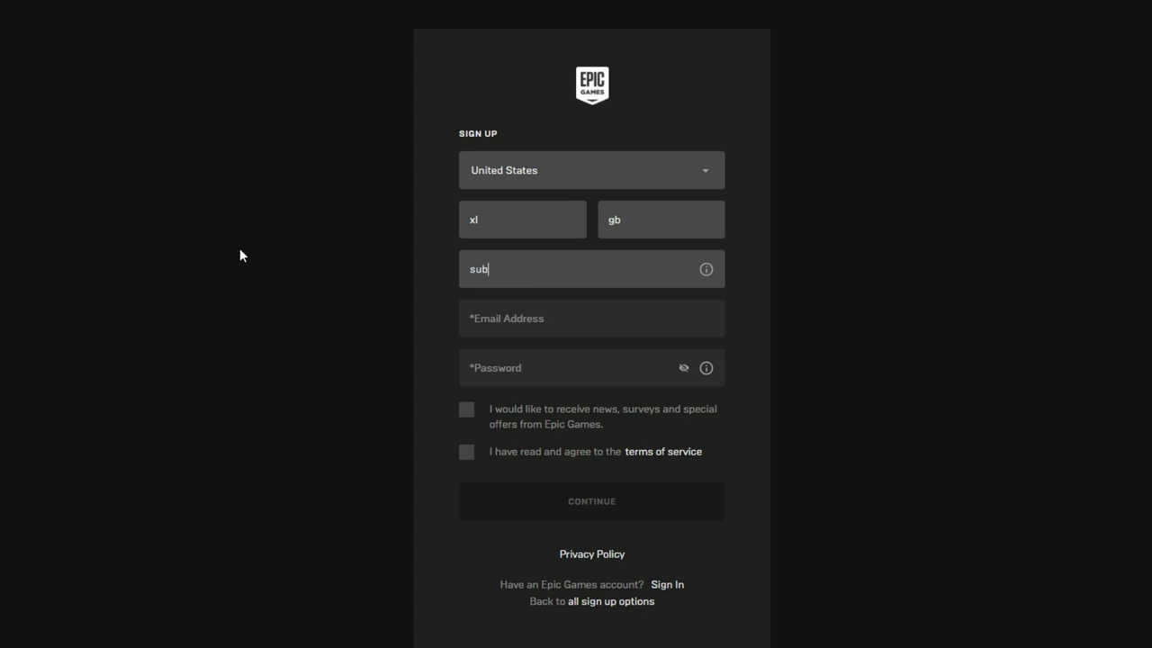
pyautogui.write('r')
pyautogui.press('BackSpace')
pyautogui.press('BackSpace')
pyautogui.press('BackSpace')
pyautogui.press('BackSpace')
pyautogui.press('BackSpace')
pyautogui.press('BackSpace')
pyautogui.write('xlgbtest')
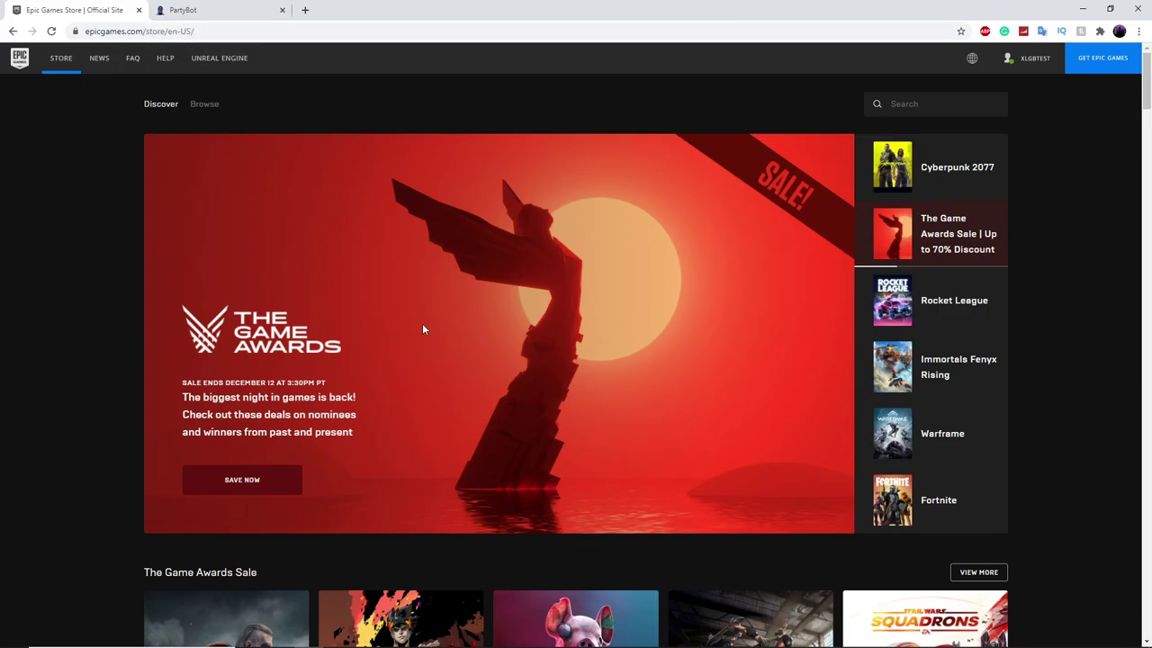
# - Link the new Epic account to PartyBot by signing in and confirming the link request
pyautogui.moveTo(1027, 68)
pyautogui.click(203, 7)
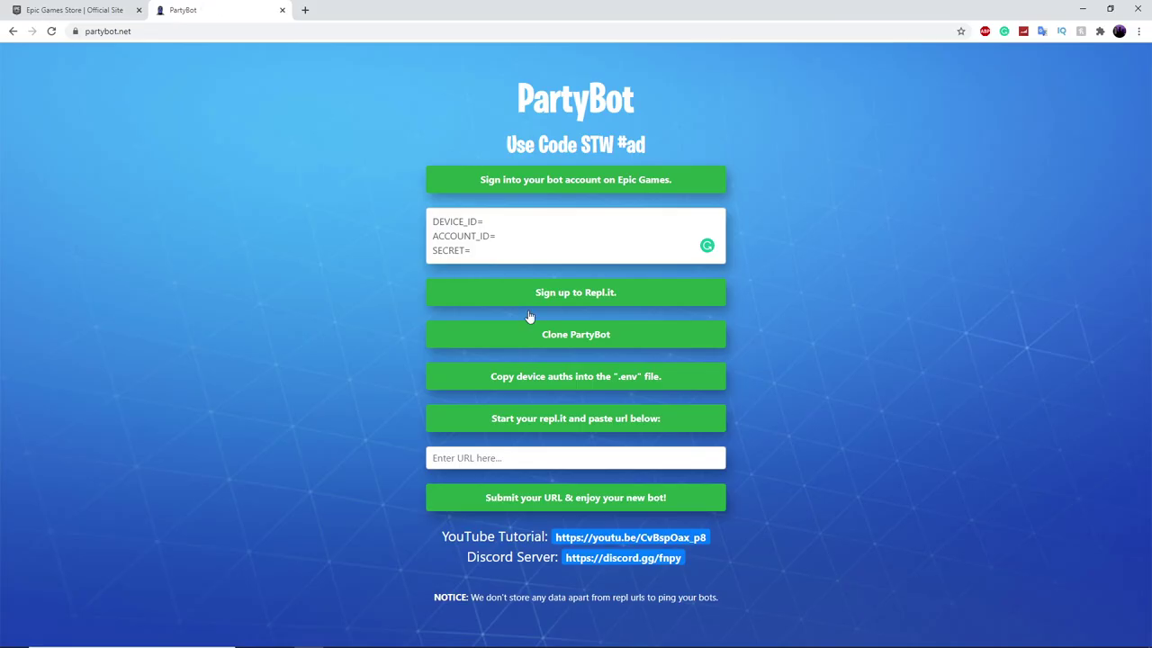
pyautogui.click(570, 180)
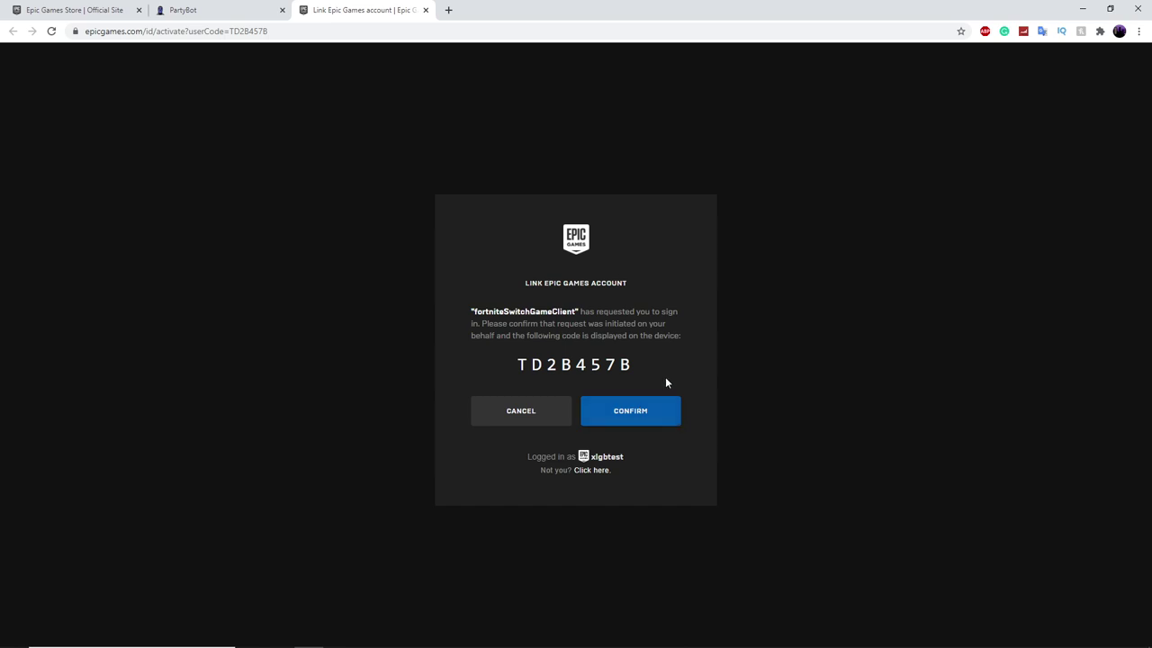
pyautogui.click(618, 422)
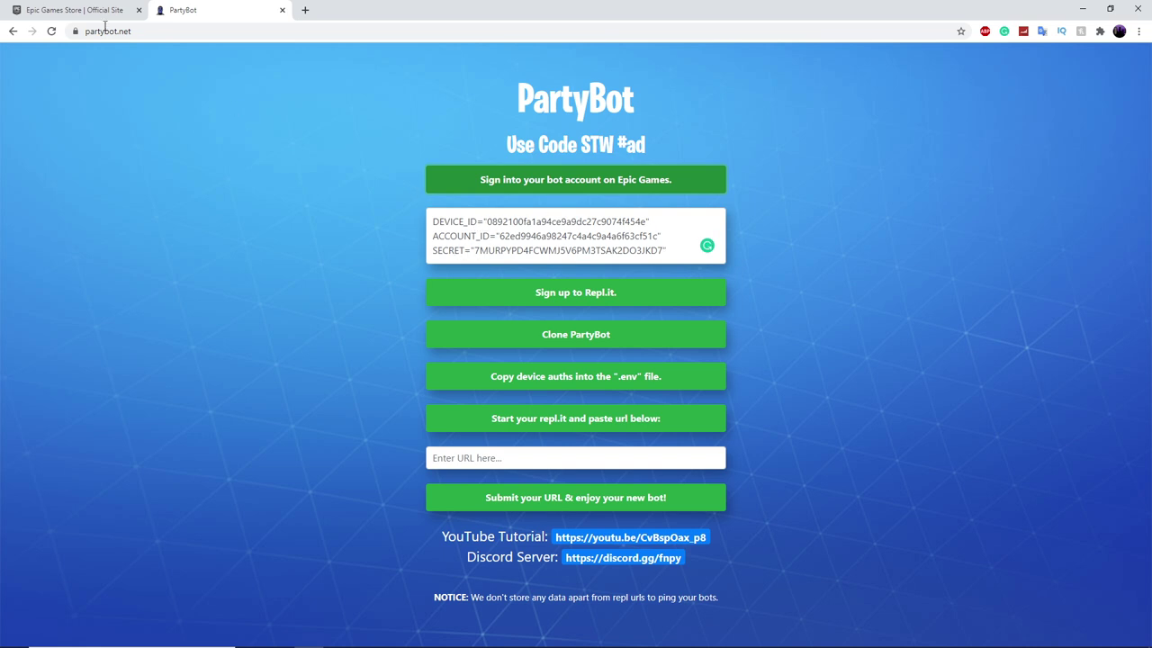
# - Sign up to Repl.it in a new tab, then come back to the PartyBot setup page
pyautogui.click(92, 9)
pyautogui.click(230, 9)
pyautogui.click(564, 296)
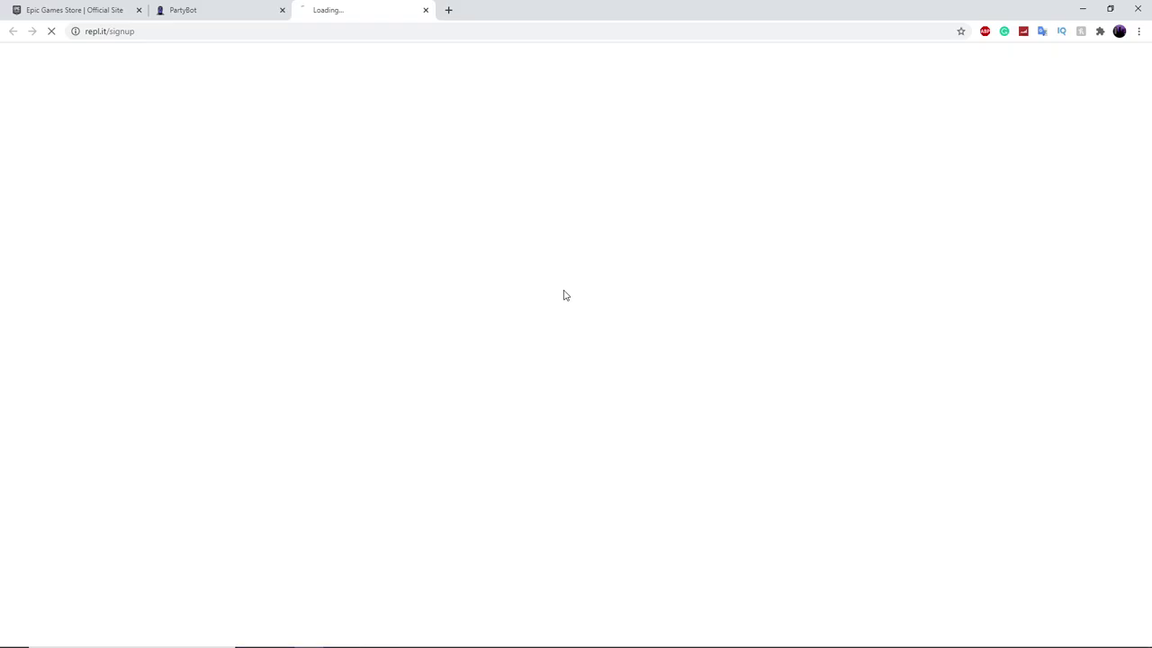
pyautogui.click(439, 230)
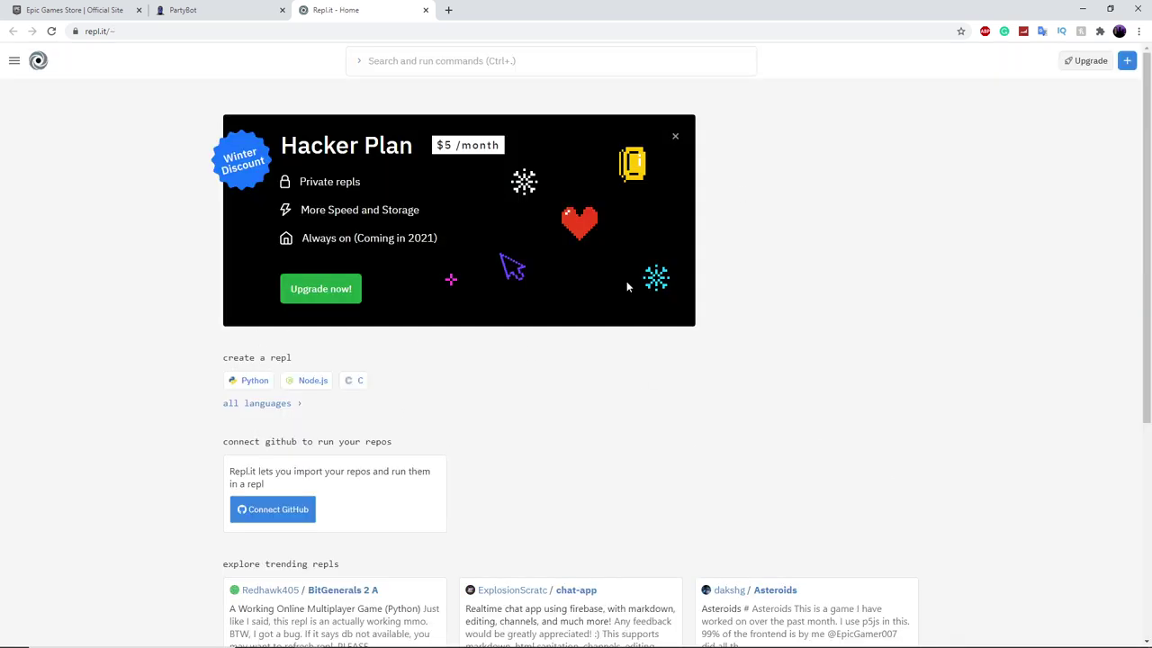
pyautogui.click(214, 8)
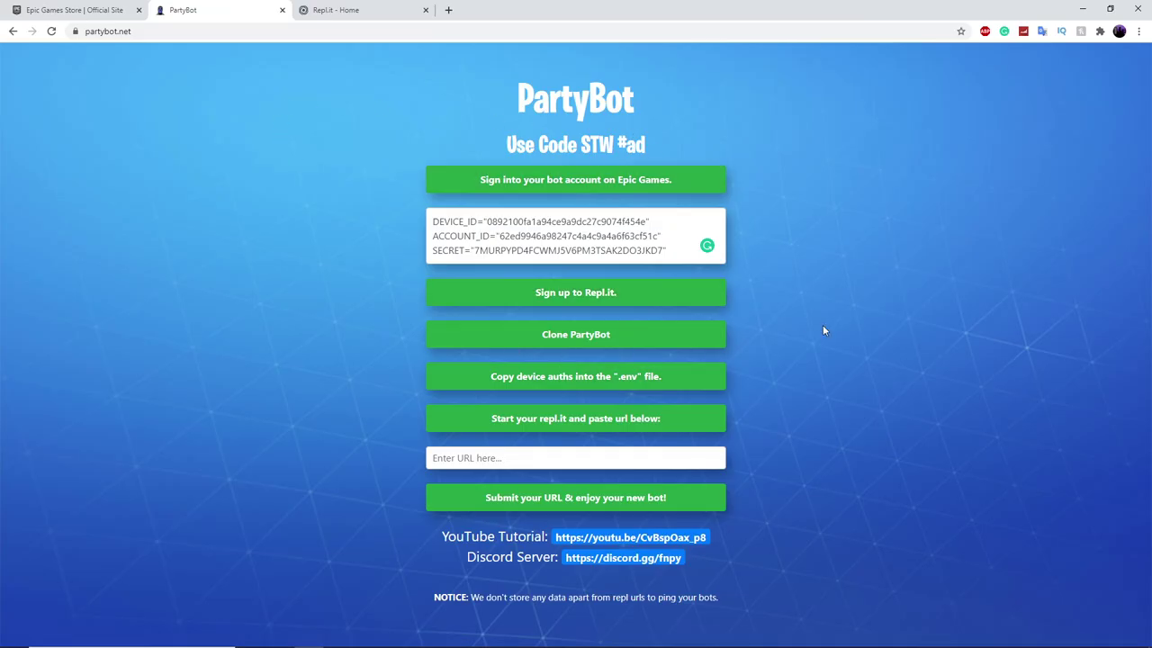
# - Clone the PartyBot project into Repl.it as the PartyBotBackup repl
pyautogui.click(601, 346)
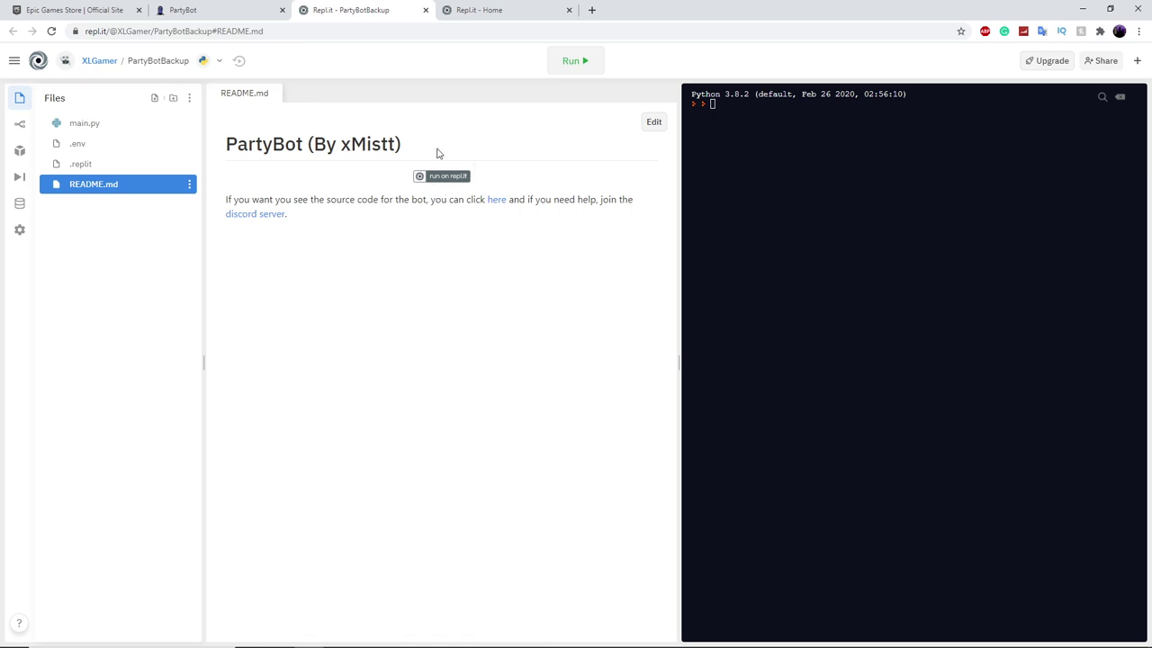
pyautogui.click(221, 7)
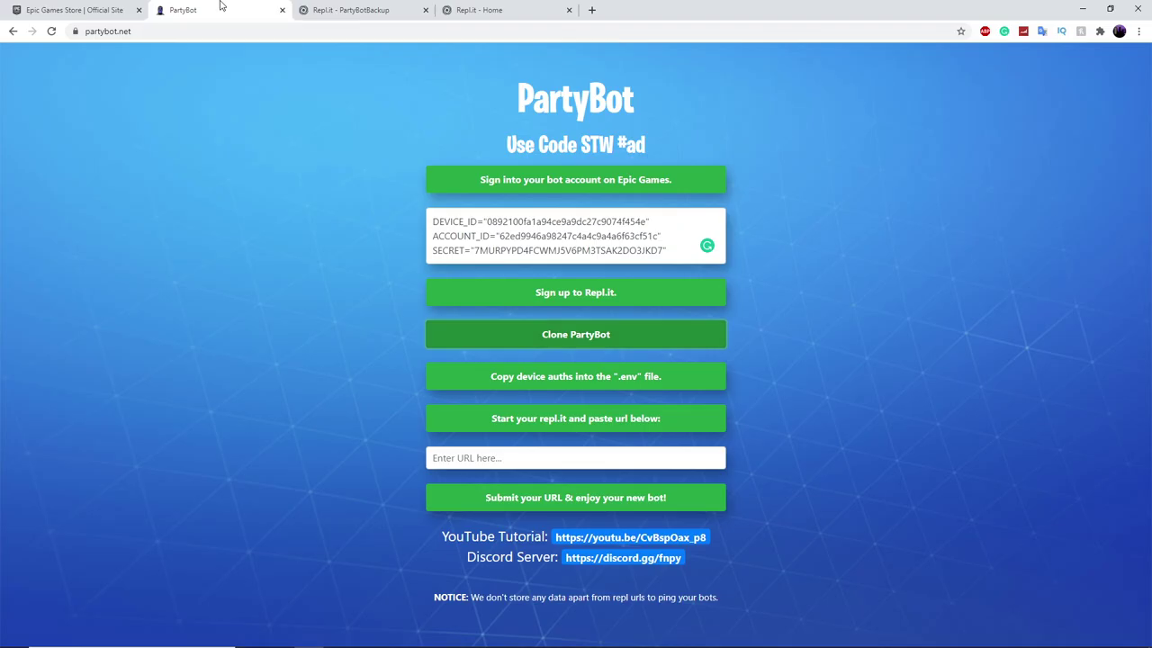
pyautogui.click(378, 7)
pyautogui.click(207, 9)
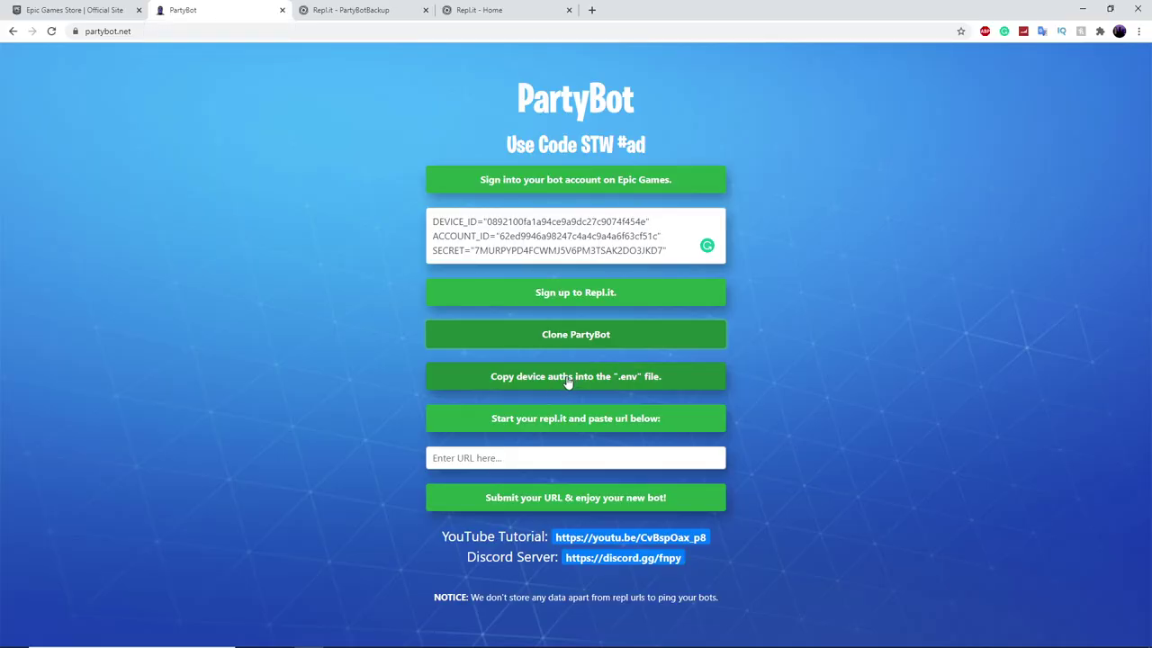
# - Copy the three device auth lines and open the empty .env file in PartyBotBackup
pyautogui.click(603, 381)
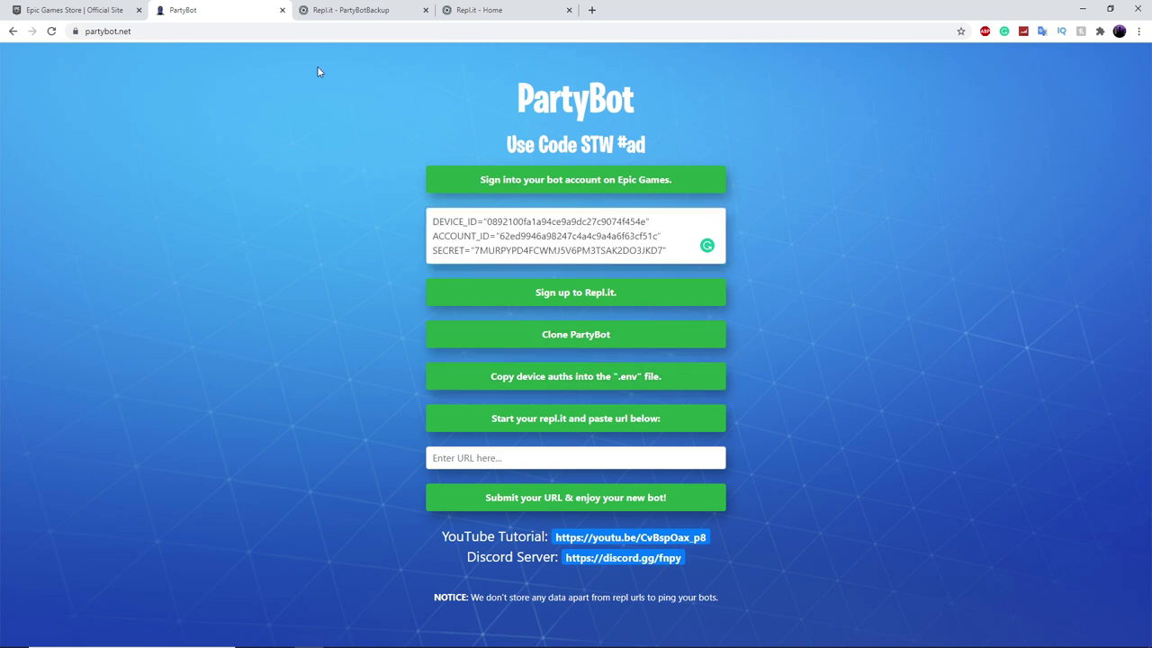
pyautogui.click(351, 10)
pyautogui.click(110, 142)
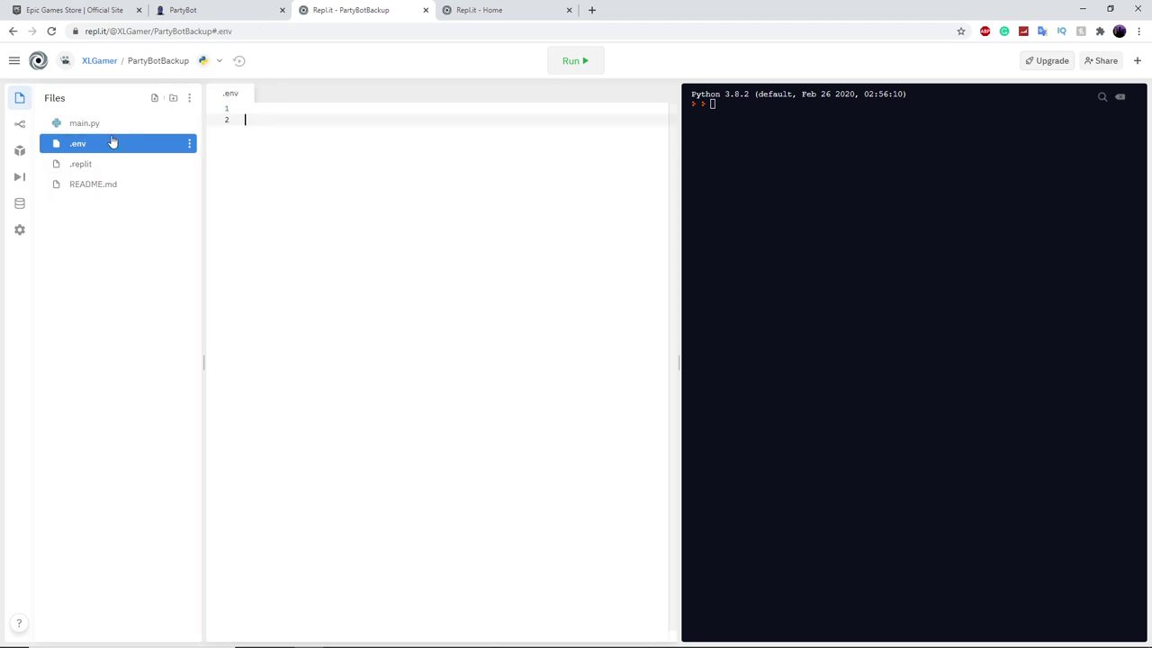
# - Paste the DEVICE_ID, ACCOUNT_ID and SECRET lines into .env and delete the trailing blank line
pyautogui.hotkey('ctrl', 'v')
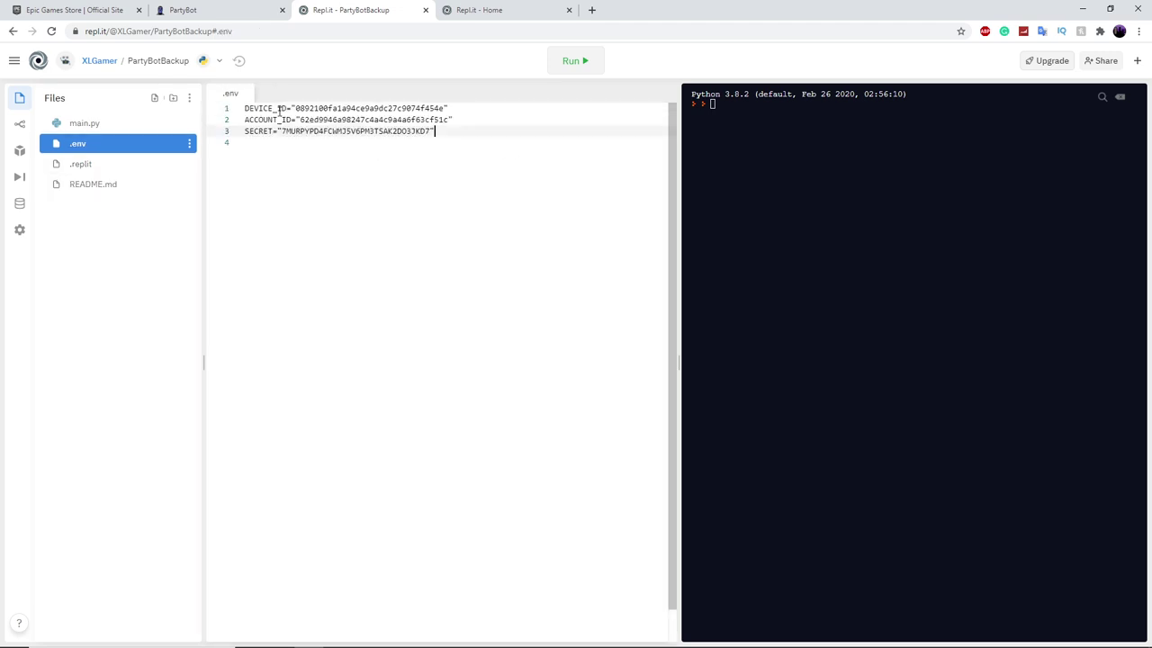
pyautogui.click(276, 144)
pyautogui.press('BackSpace')
pyautogui.click(236, 10)
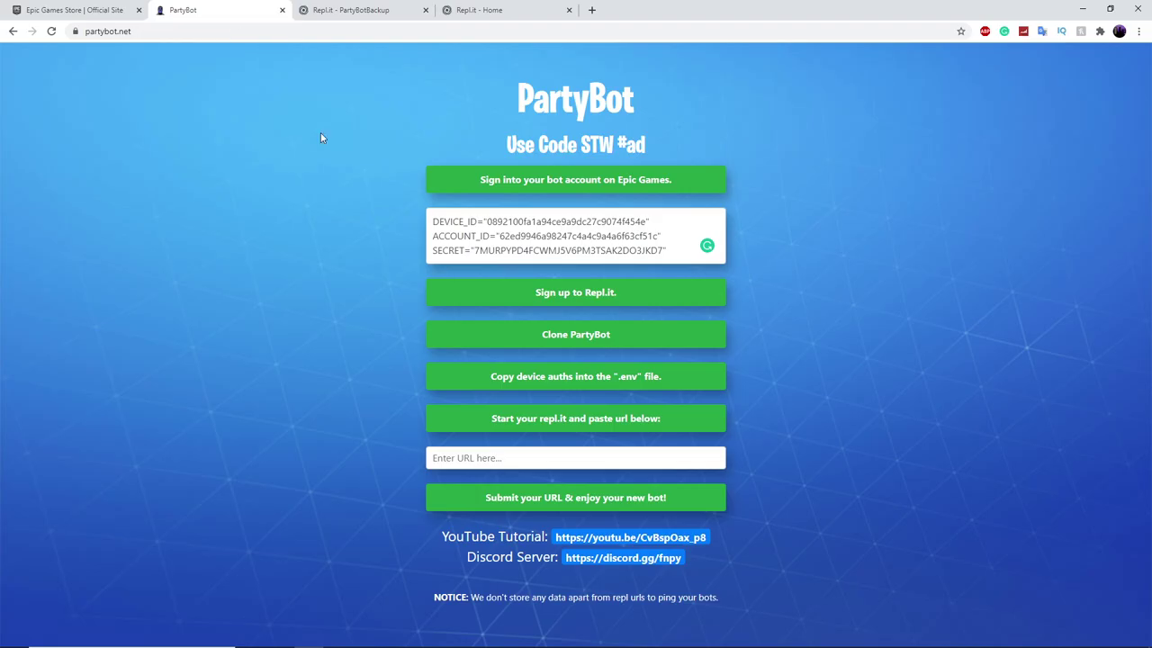
# - Run PartyBotBackup to install packages and start the bot, then stop it with Ctrl+C
pyautogui.click(568, 422)
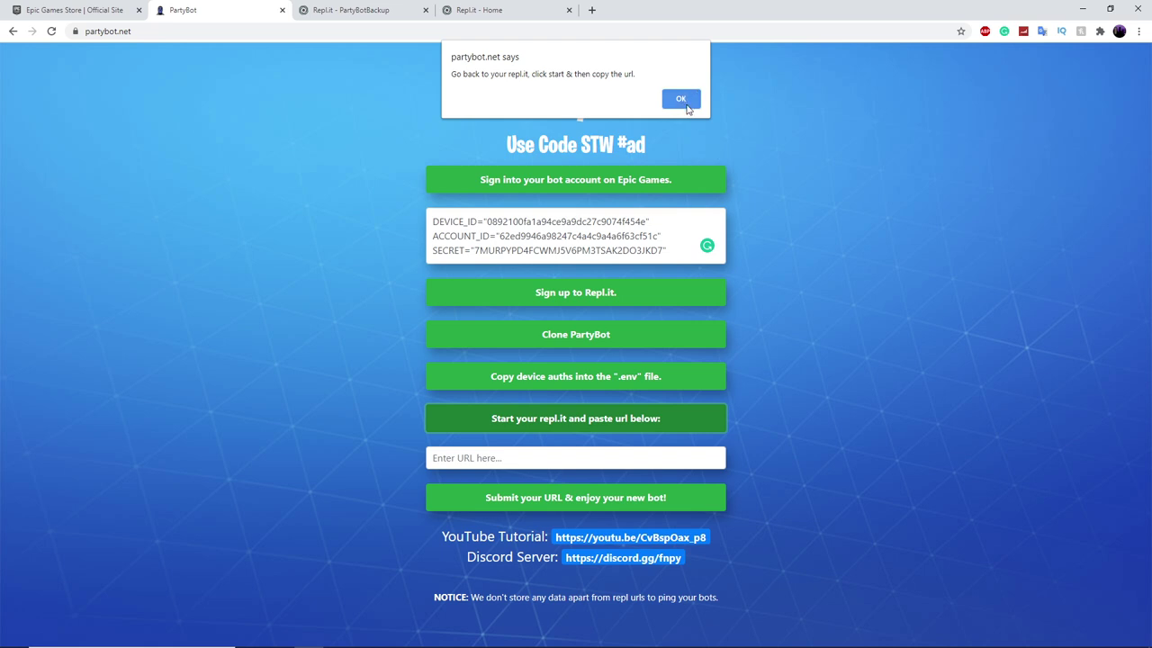
pyautogui.click(680, 99)
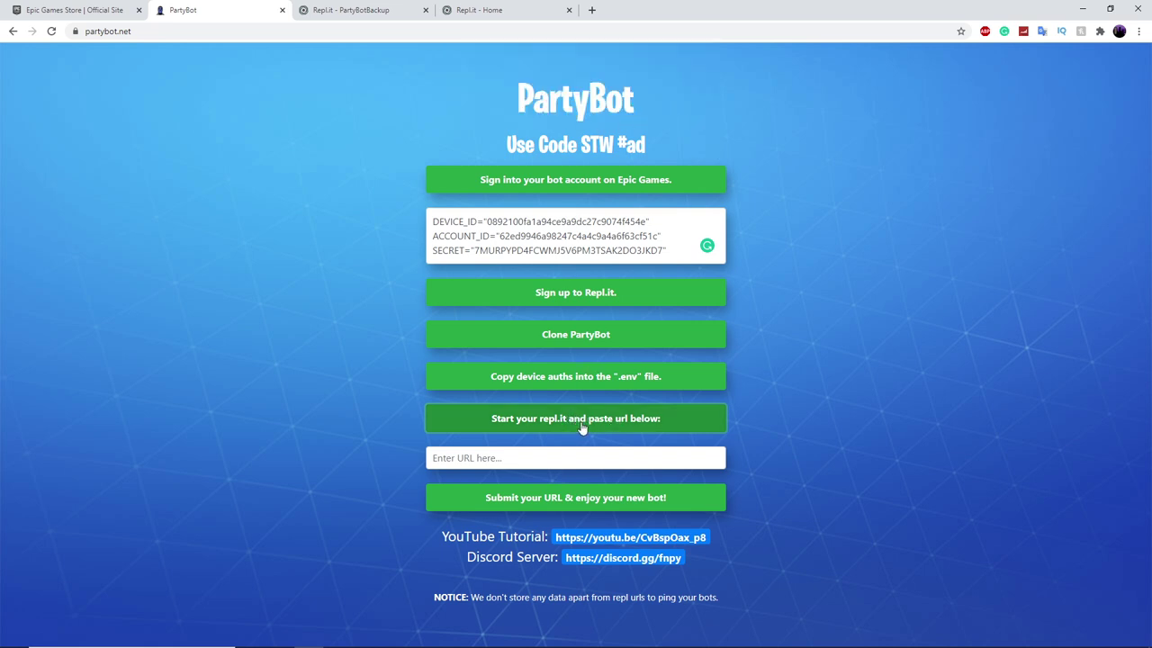
pyautogui.click(334, 6)
pyautogui.click(570, 61)
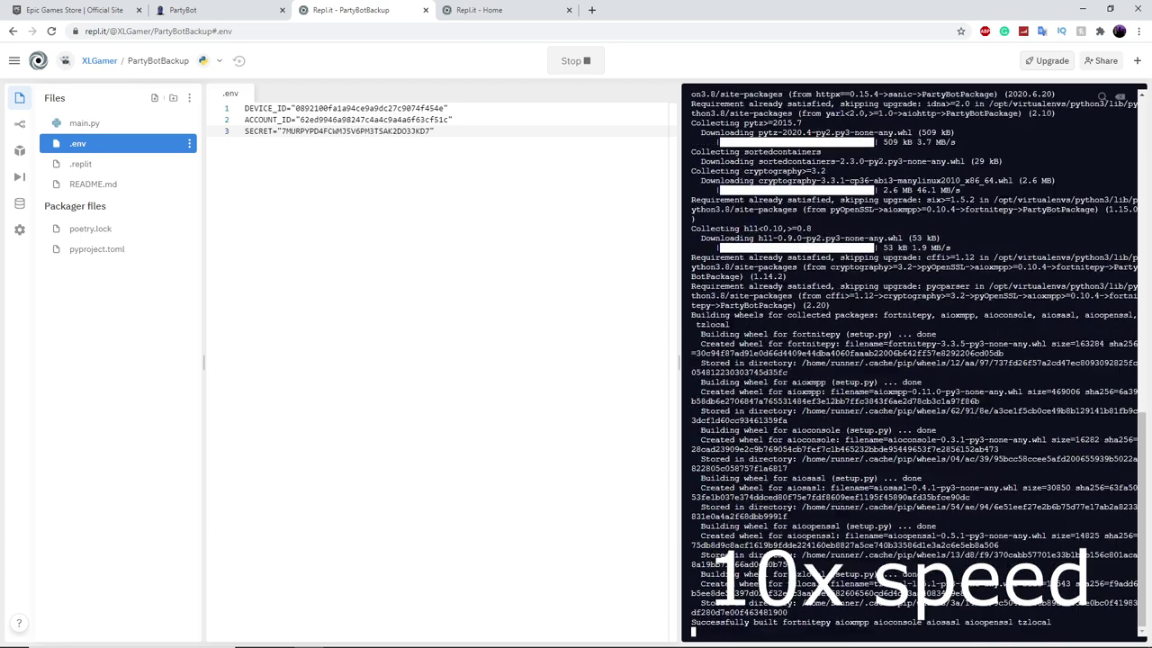
pyautogui.hotkey('ctrl', 'c')
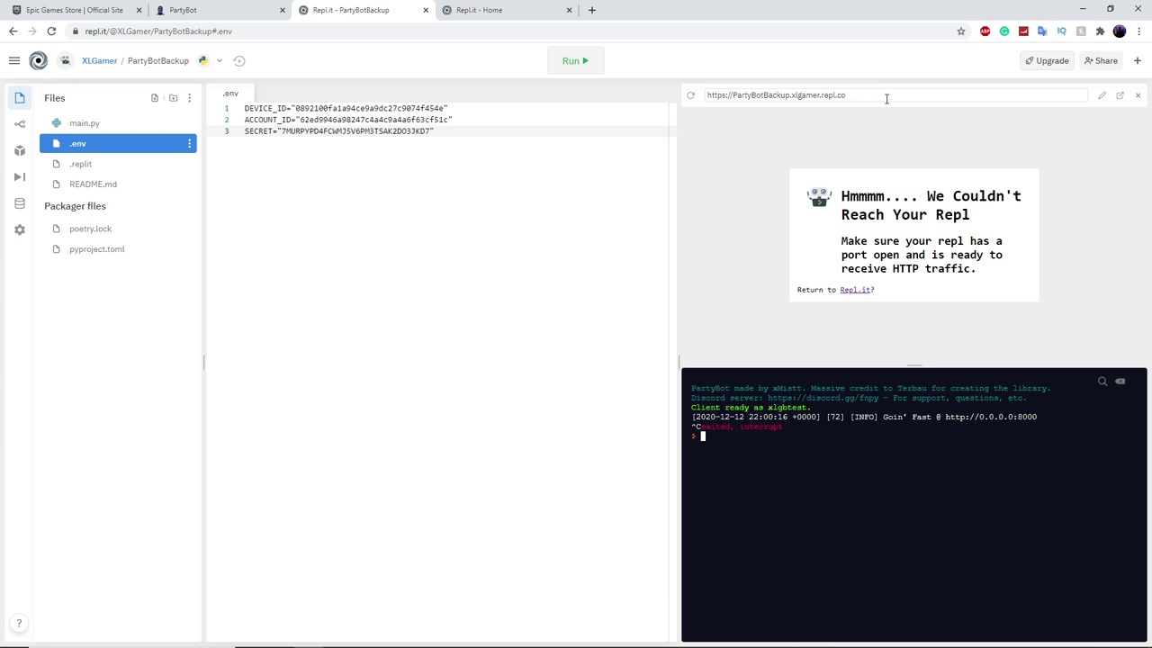
# - Copy the repl's web address into PartyBot's 'Enter URL here' field and submit it
pyautogui.moveTo(885, 97); pyautogui.dragTo(687, 103)
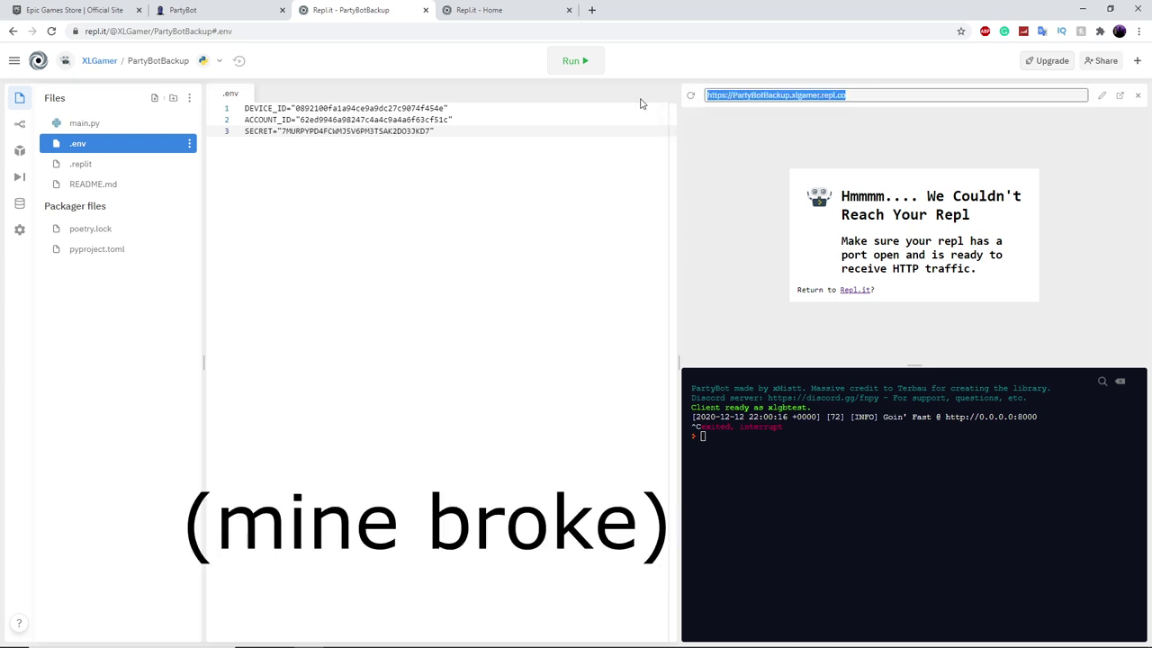
pyautogui.rightClick(815, 99)
pyautogui.click(820, 109)
pyautogui.click(270, 10)
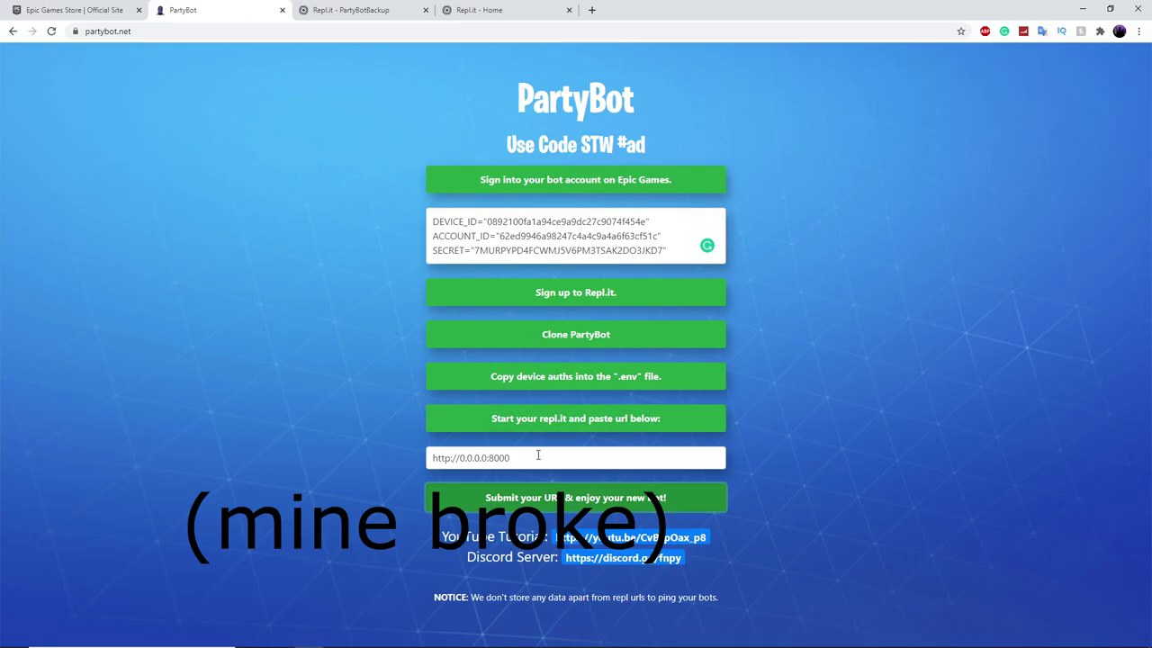
pyautogui.moveTo(538, 457); pyautogui.dragTo(414, 457)
pyautogui.hotkey('ctrl', 'v')
pyautogui.click(548, 501)
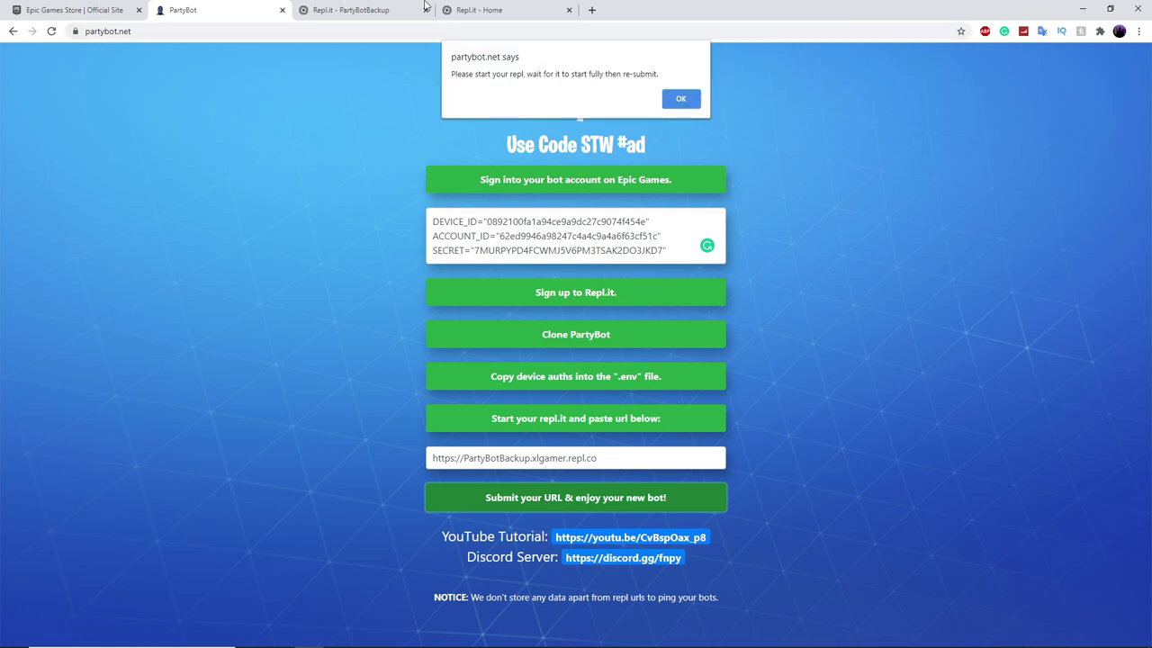
pyautogui.click(366, 9)
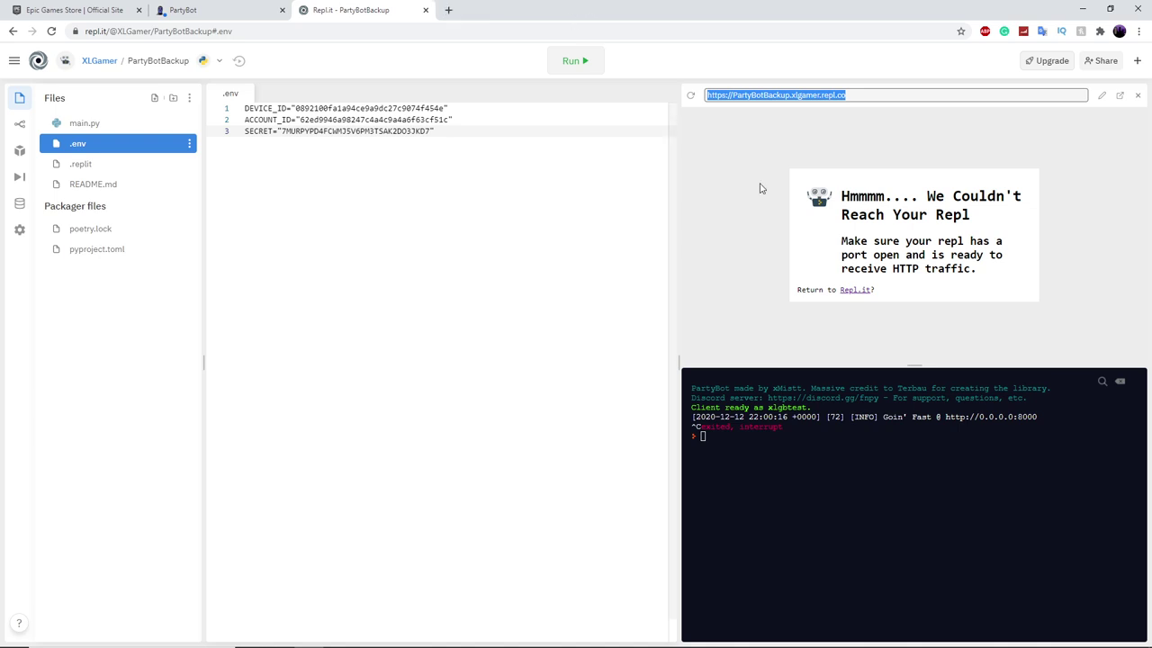
# - Run the PartyBotBackup repl again and dismiss PartyBot's start-your-repl alert
pyautogui.click(580, 63)
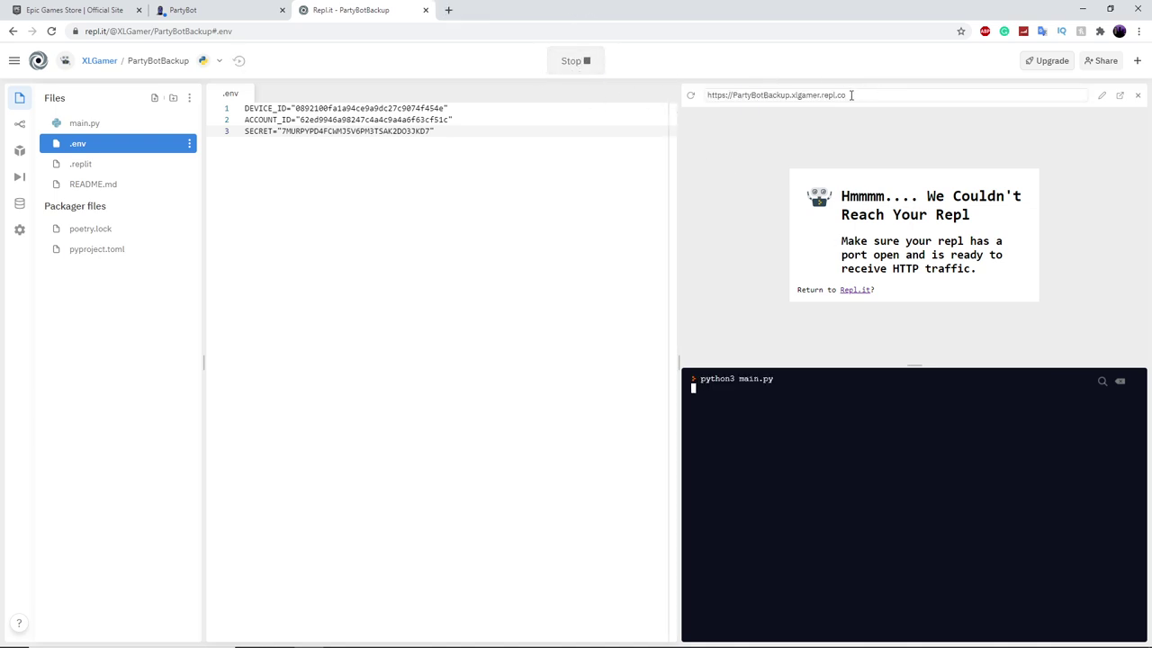
pyautogui.moveTo(864, 94); pyautogui.dragTo(671, 97)
pyautogui.click(183, 10)
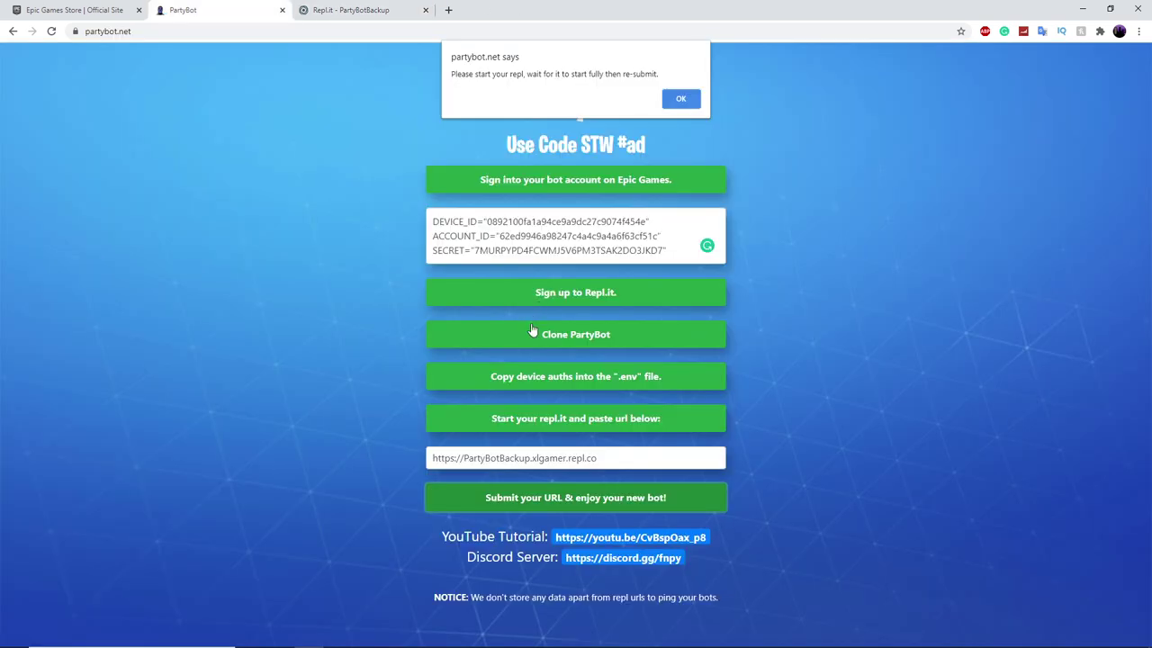
pyautogui.click(681, 101)
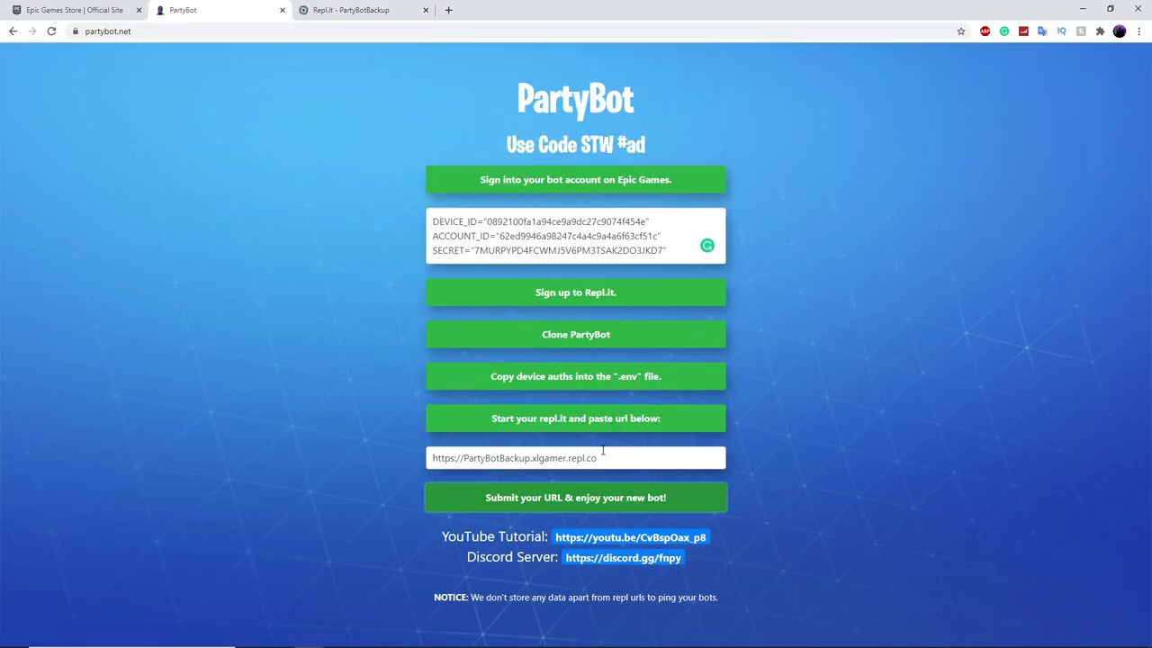
pyautogui.moveTo(607, 458); pyautogui.dragTo(416, 454)
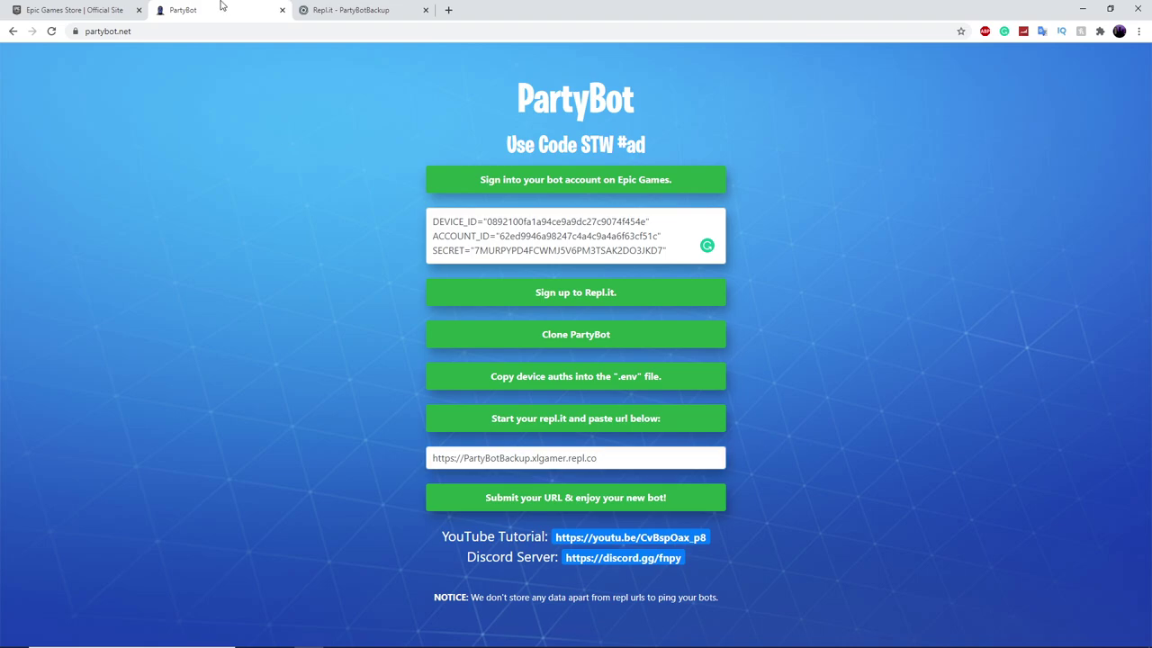
pyautogui.hotkey('ctrl', 'Tab')
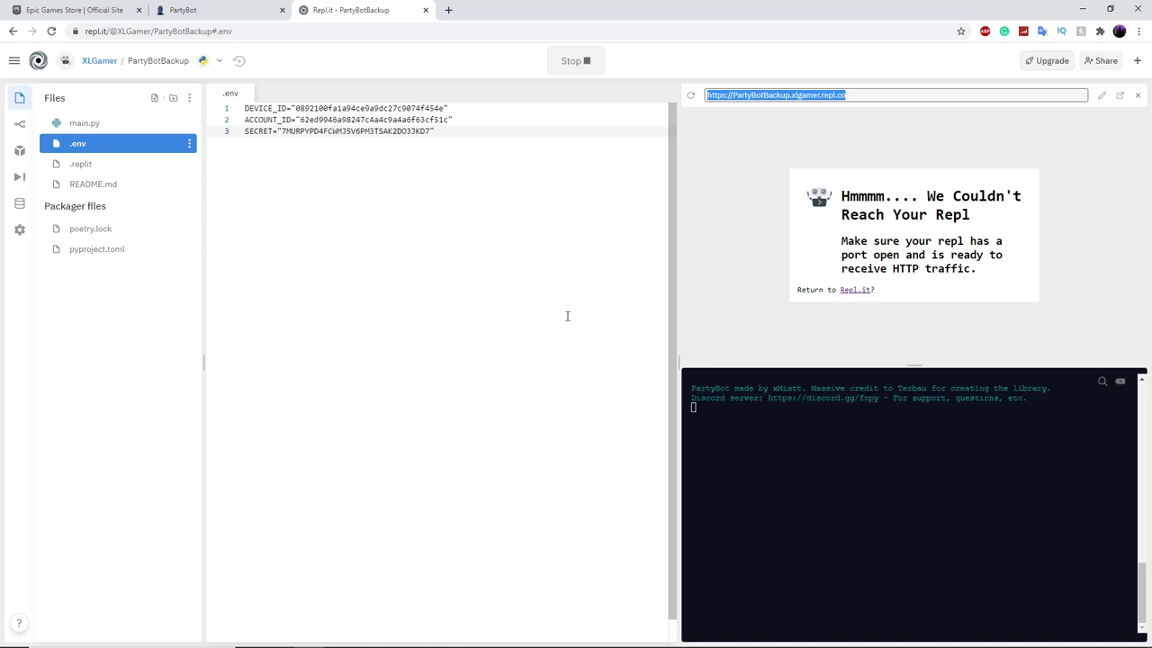
pyautogui.click(225, 11)
# - Resubmit the repl URL until PartyBot confirms the bot started, then bring up the Fortnite lobby
pyautogui.click(627, 502)
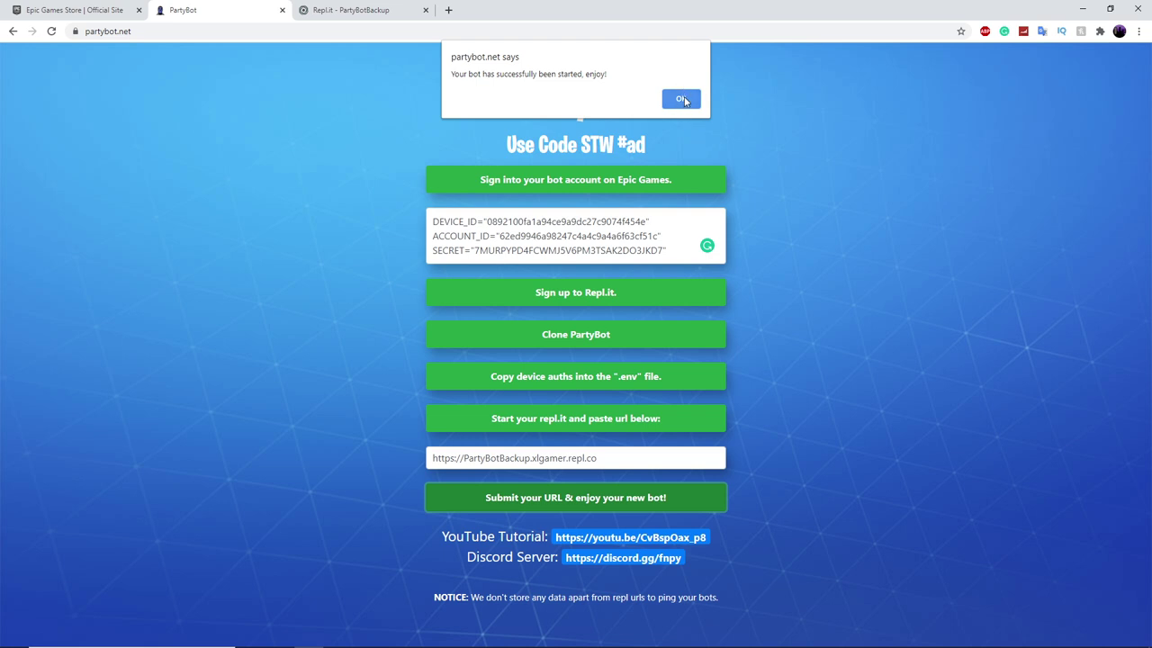
pyautogui.click(681, 100)
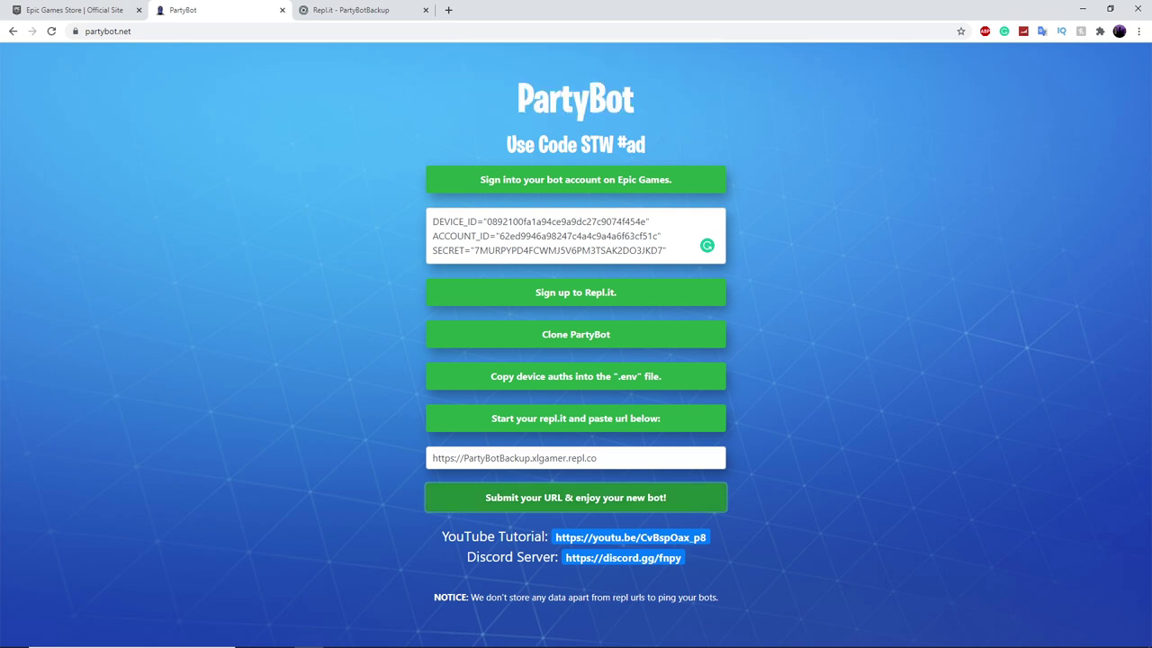
pyautogui.click(573, 636)
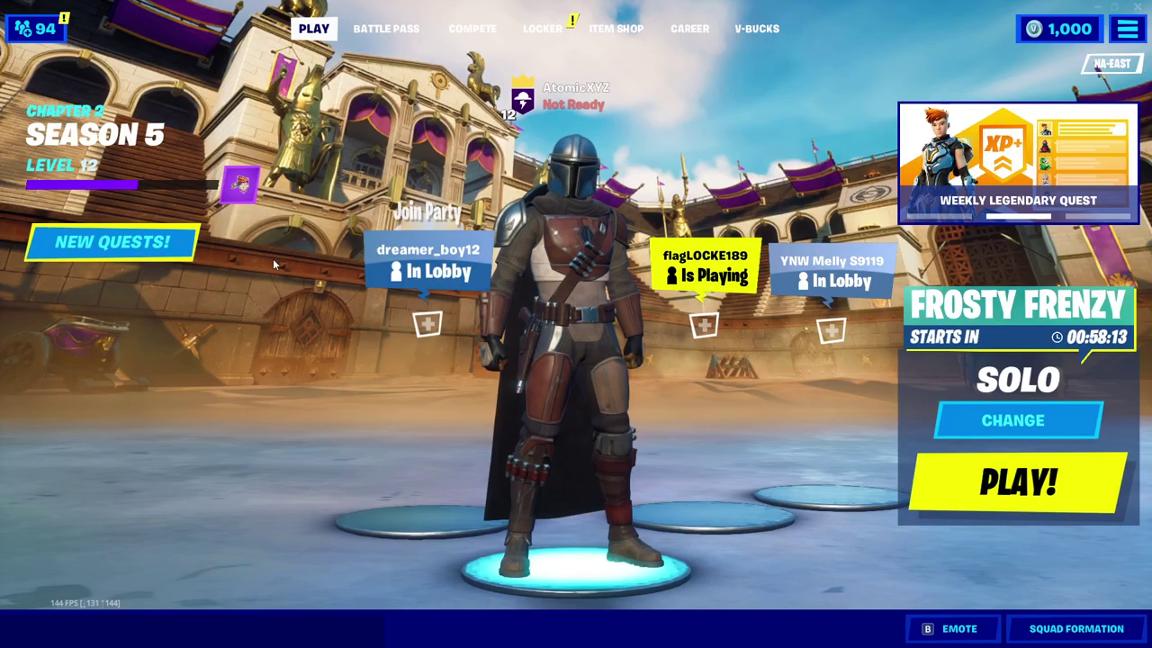
# - Open the Add Friends view in Social and check the bot's name in the PartyBot browser tab
pyautogui.click(54, 30)
pyautogui.click(101, 105)
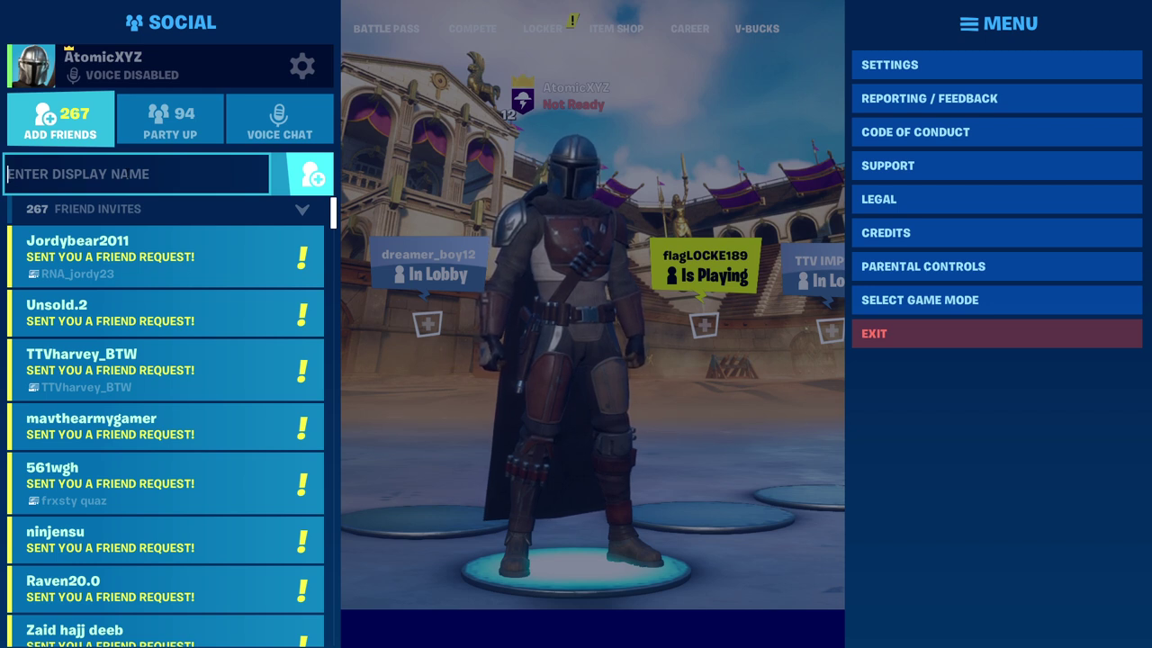
pyautogui.hotkey('alt', 'Tab')
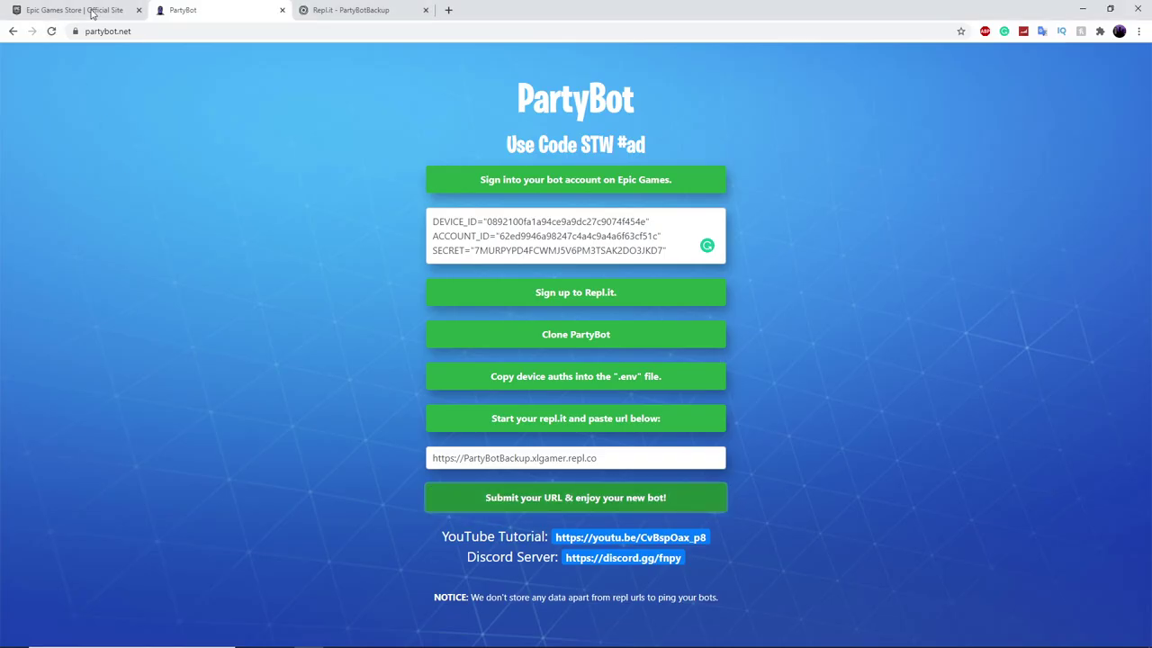
pyautogui.hotkey('ctrl', '1')
pyautogui.hotkey('ctrl', '2')
pyautogui.hotkey('alt', 'Tab')
# - Search for the display name xlgbtest and send that account a friend request
pyautogui.click(141, 167)
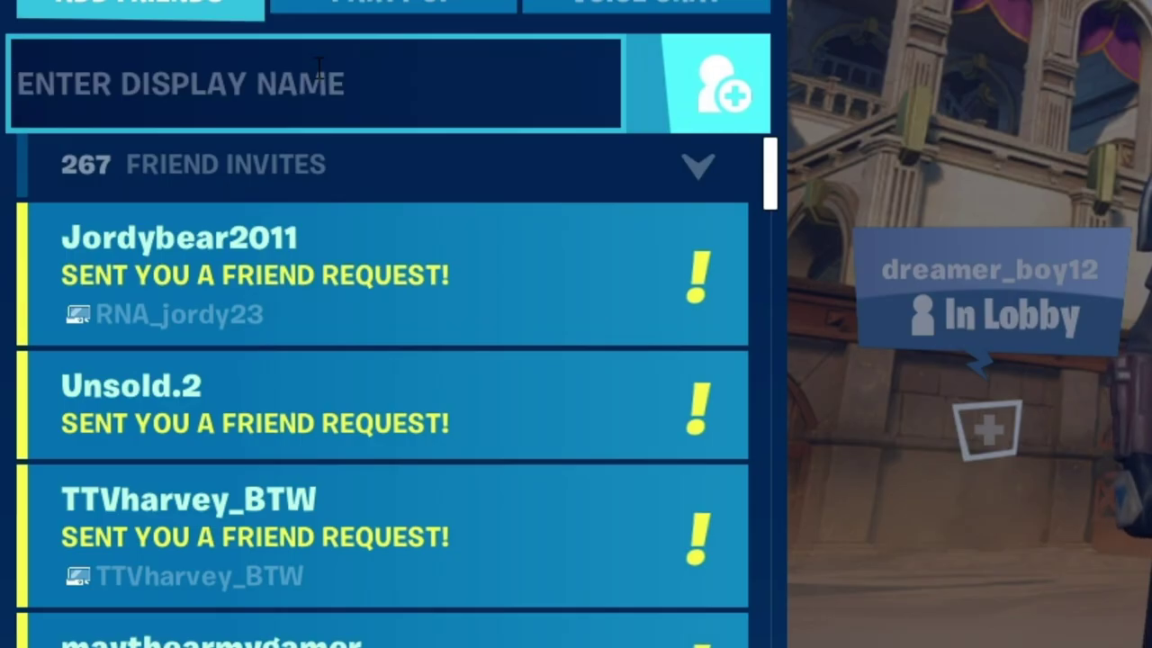
pyautogui.write('xlgbte')
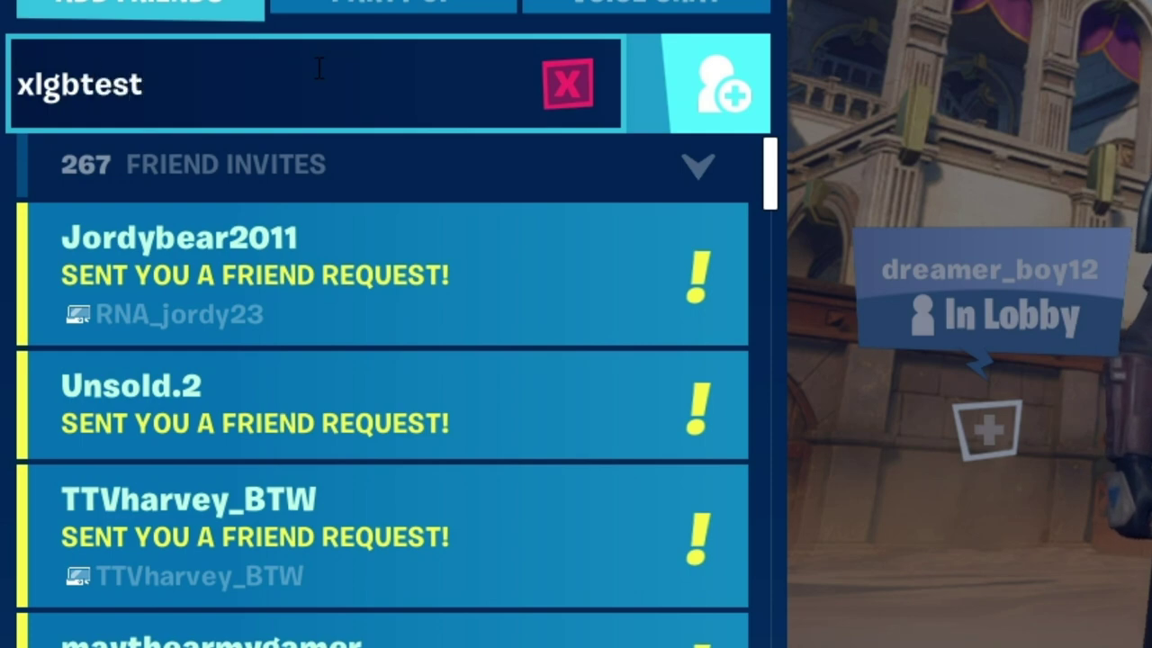
pyautogui.write('st')
pyautogui.press('Return')
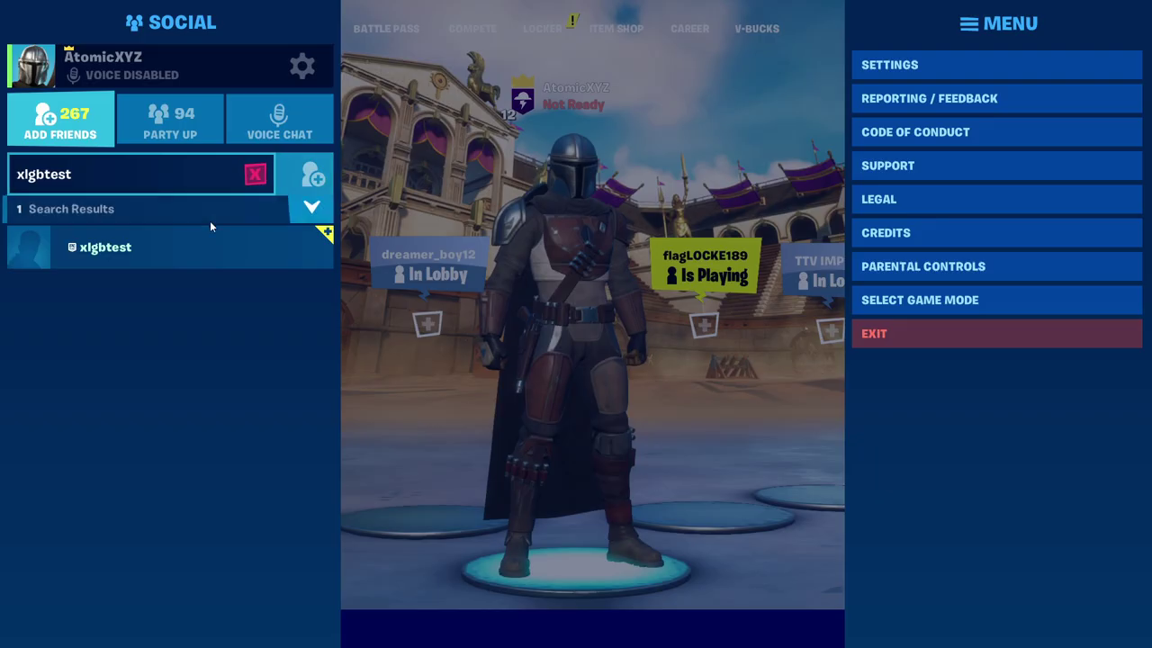
pyautogui.click(483, 239)
pyautogui.click(384, 279)
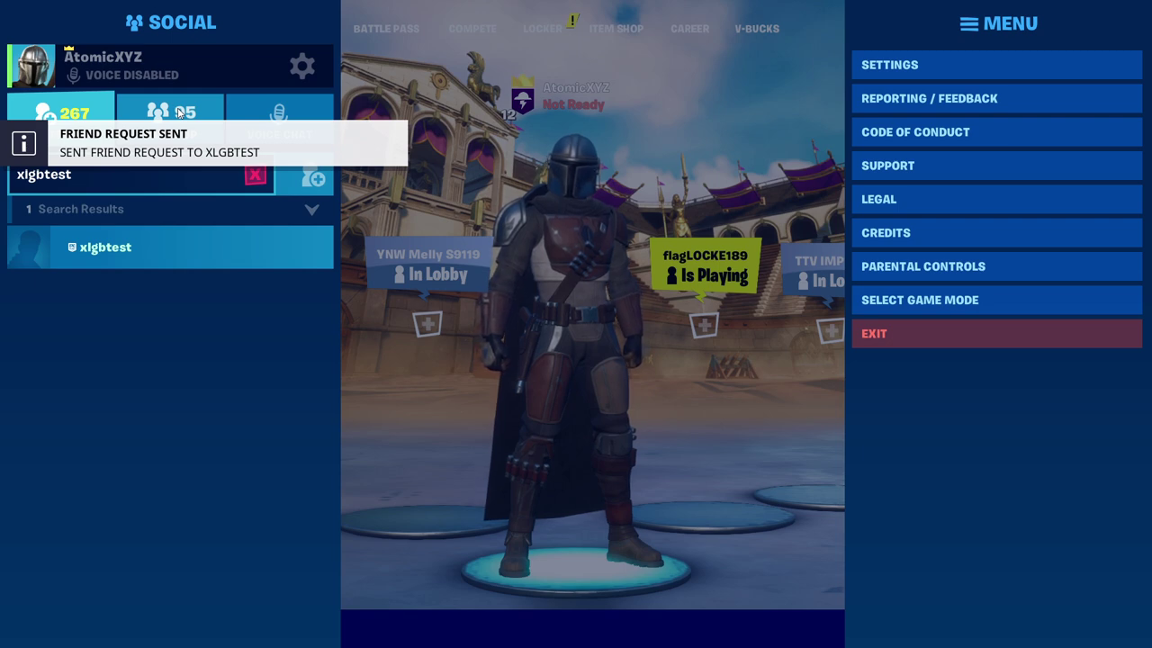
# - Find the bot in the friends list and invite it to the party
pyautogui.click(179, 112)
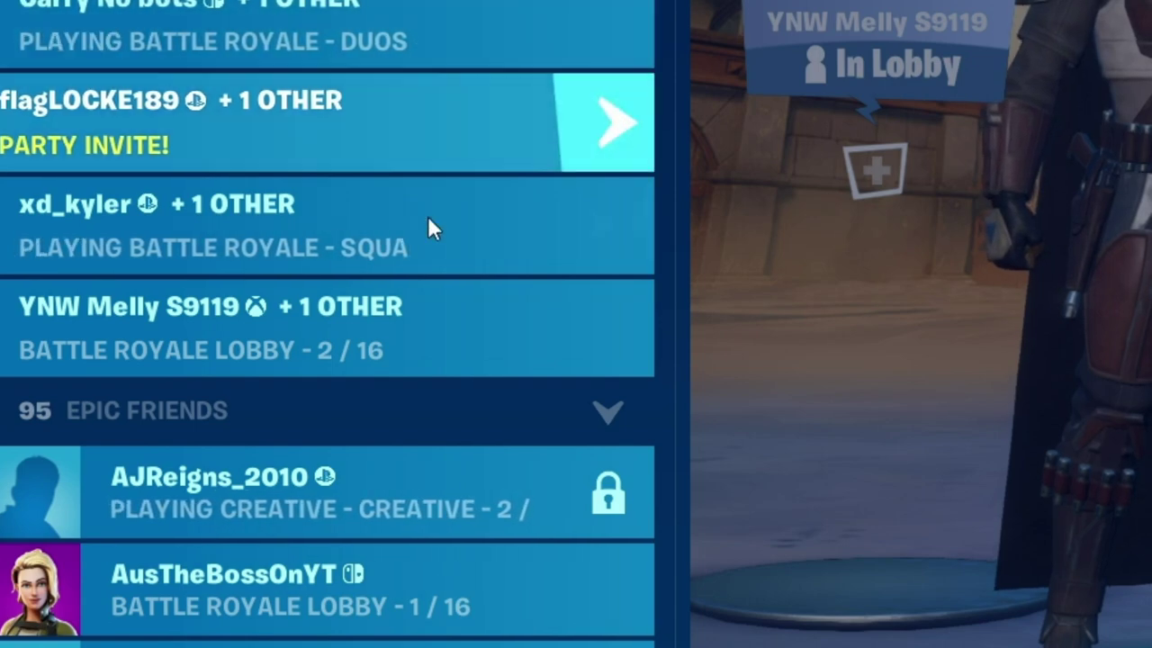
pyautogui.scroll(-10, 429, 226)
pyautogui.scroll(-20, 684, 7)
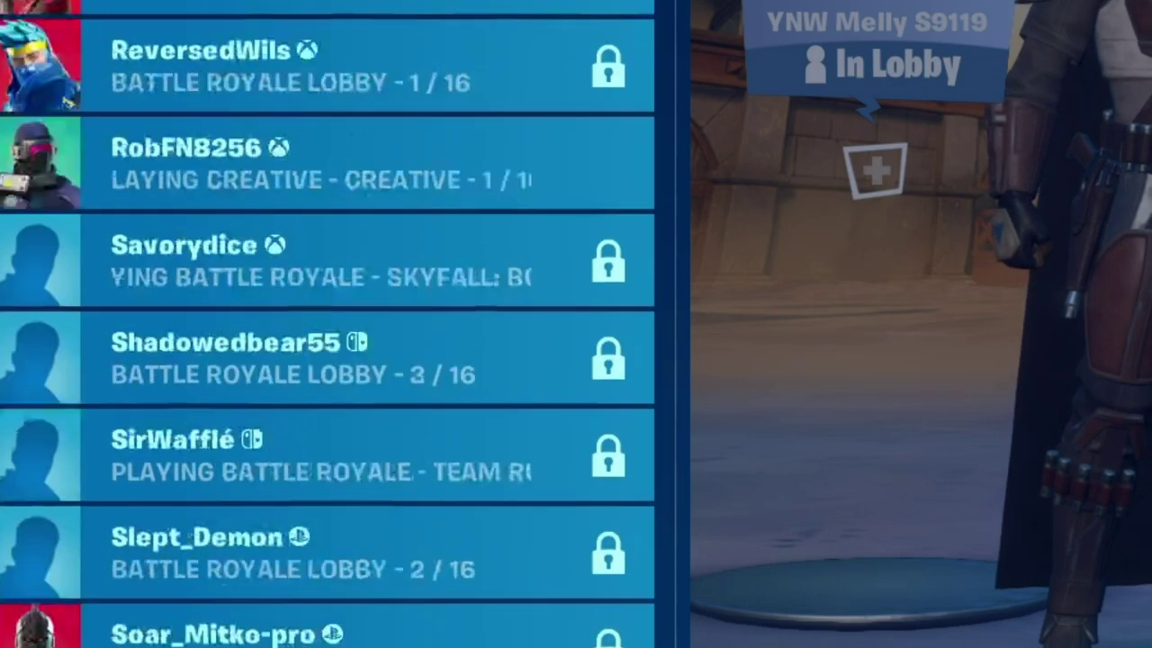
pyautogui.scroll(10, 693, 10)
pyautogui.scroll(-5, 693, 11)
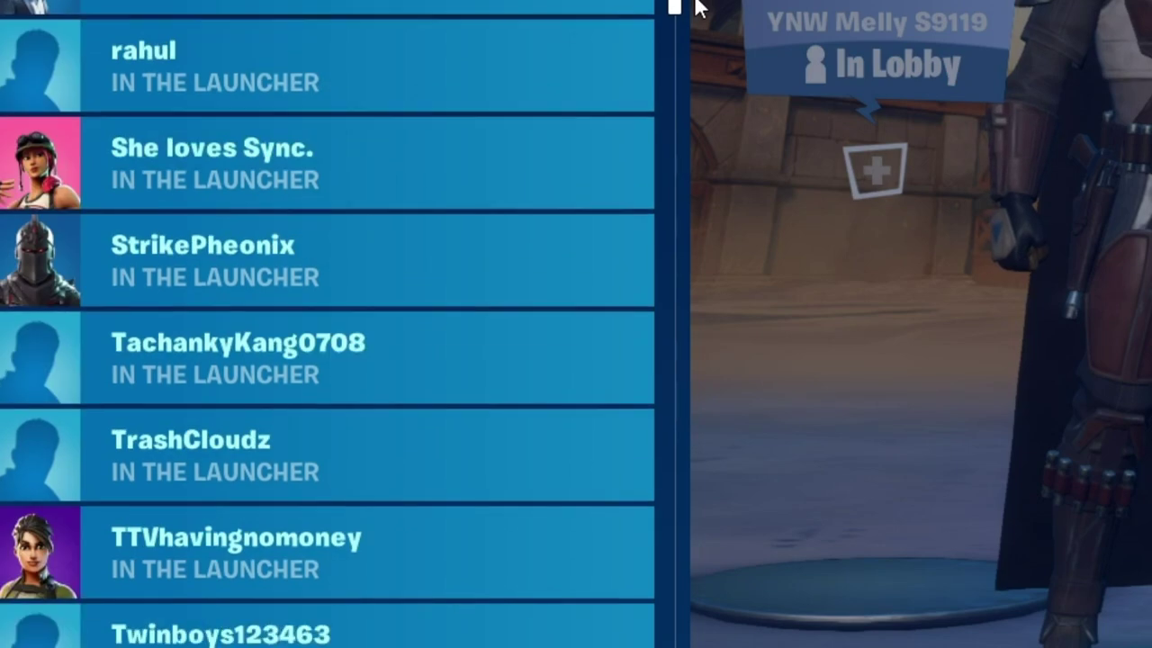
pyautogui.scroll(-3, 698, 10)
pyautogui.scroll(15, 698, 11)
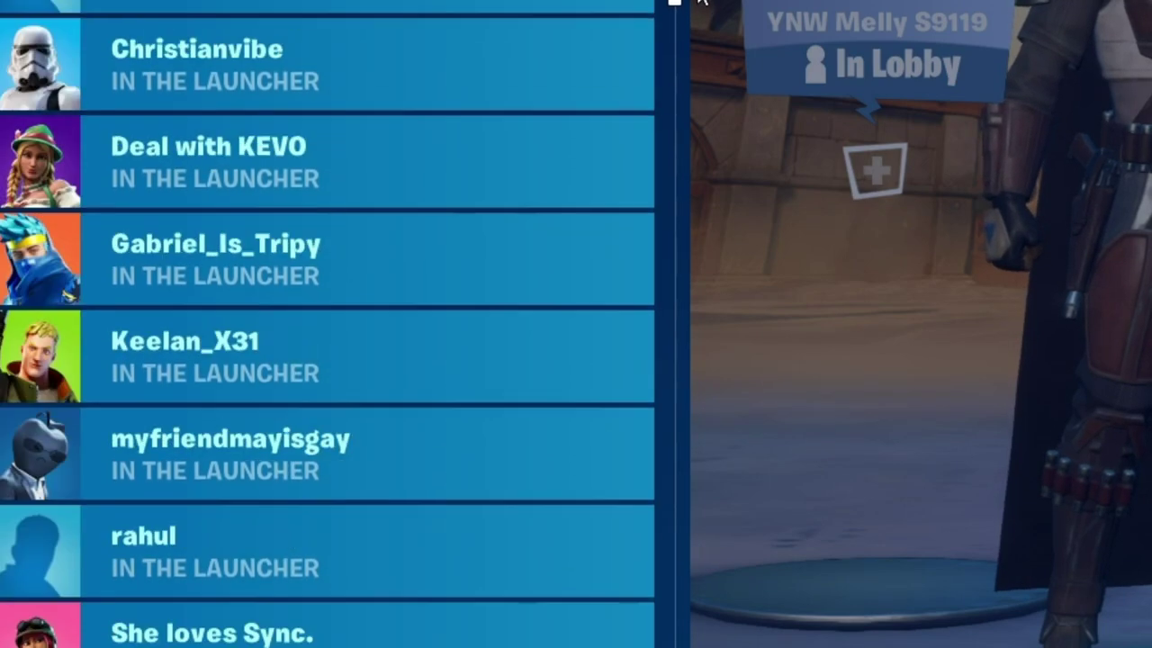
pyautogui.scroll(5, 516, 336)
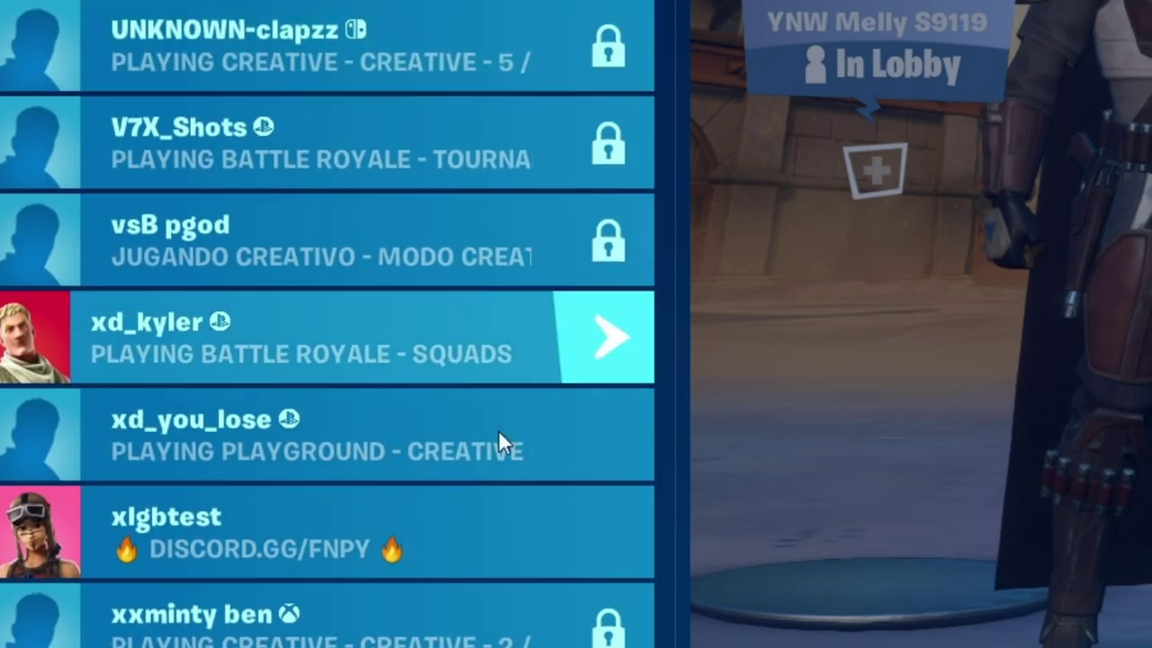
pyautogui.click(415, 541)
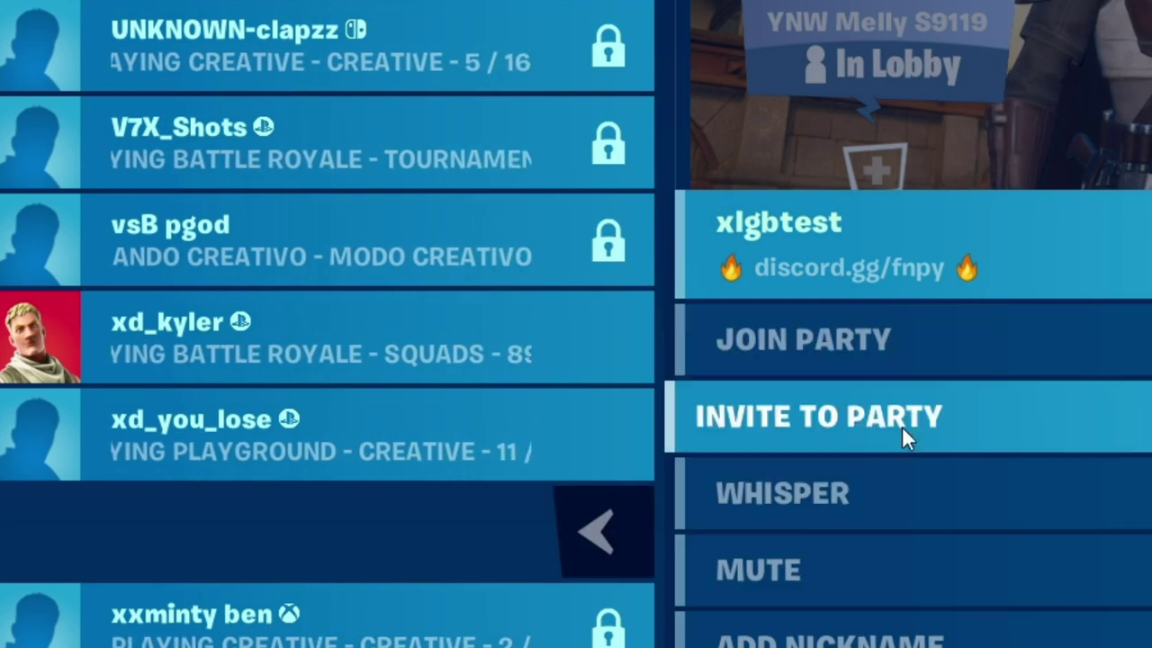
pyautogui.click(900, 432)
# - Close the social settings and side panels to return to the lobby view
pyautogui.scroll(3, 491, 459)
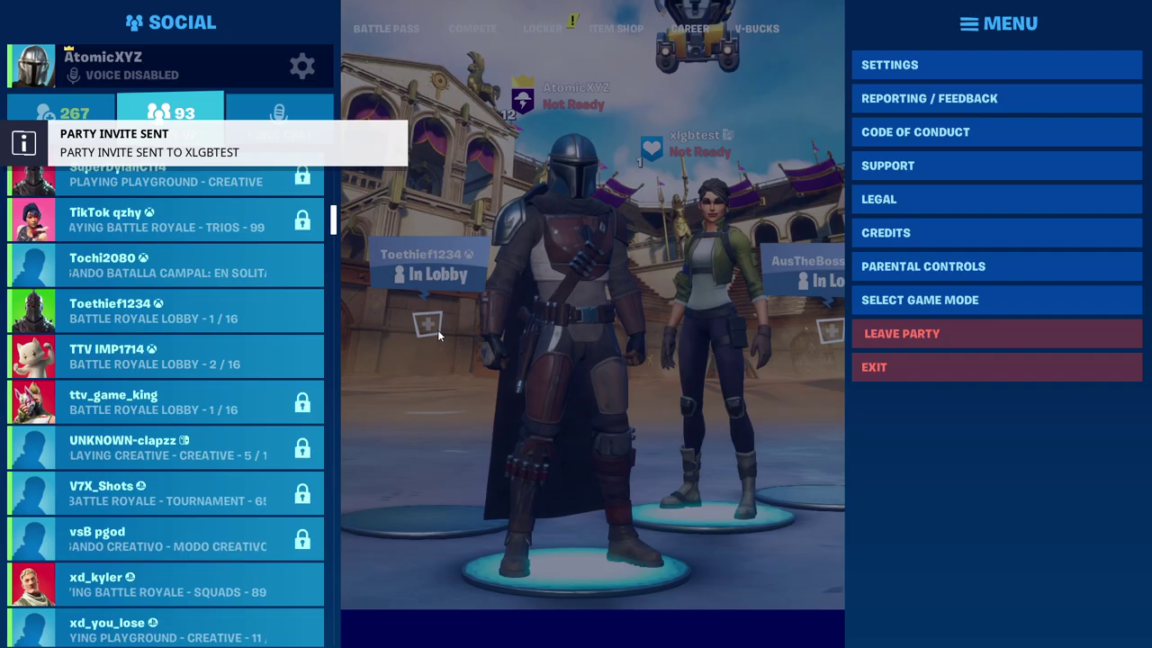
pyautogui.click(302, 64)
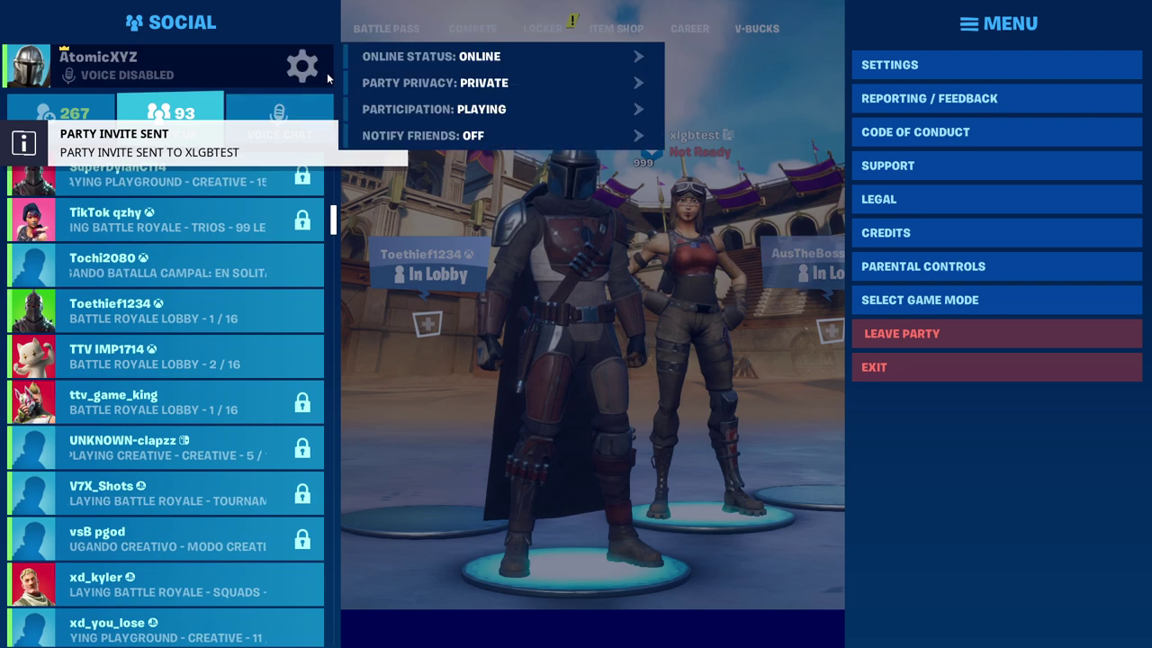
pyautogui.click(432, 295)
pyautogui.press('Escape')
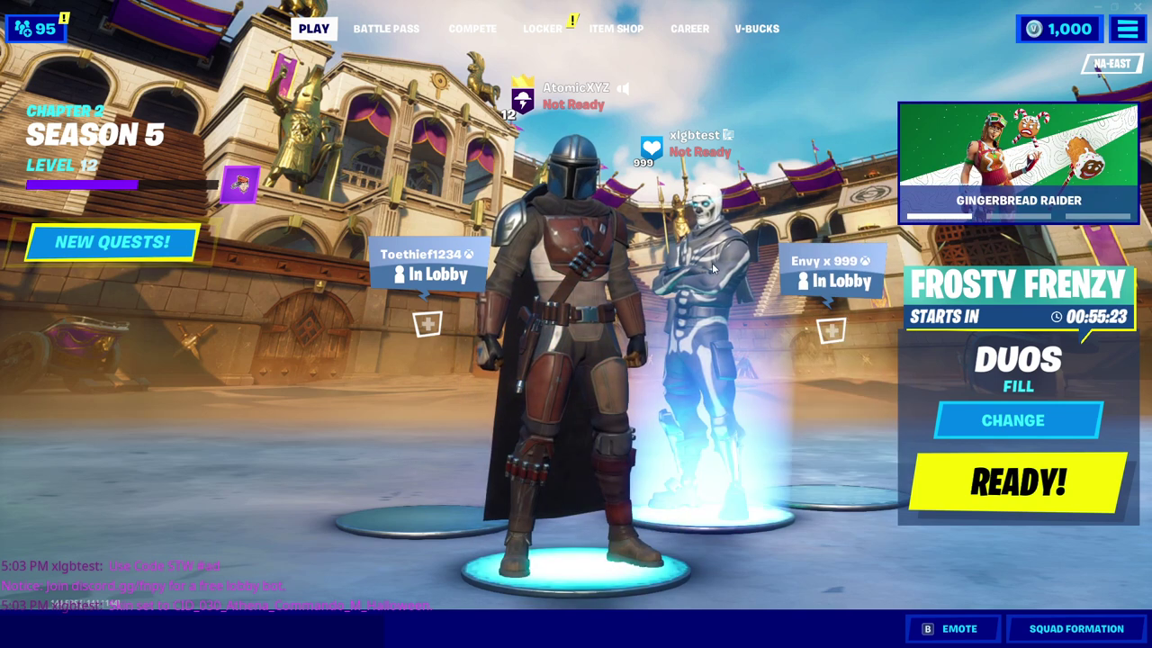
# - Open the bot character's Manage options and start a whisper to it
pyautogui.click(712, 263)
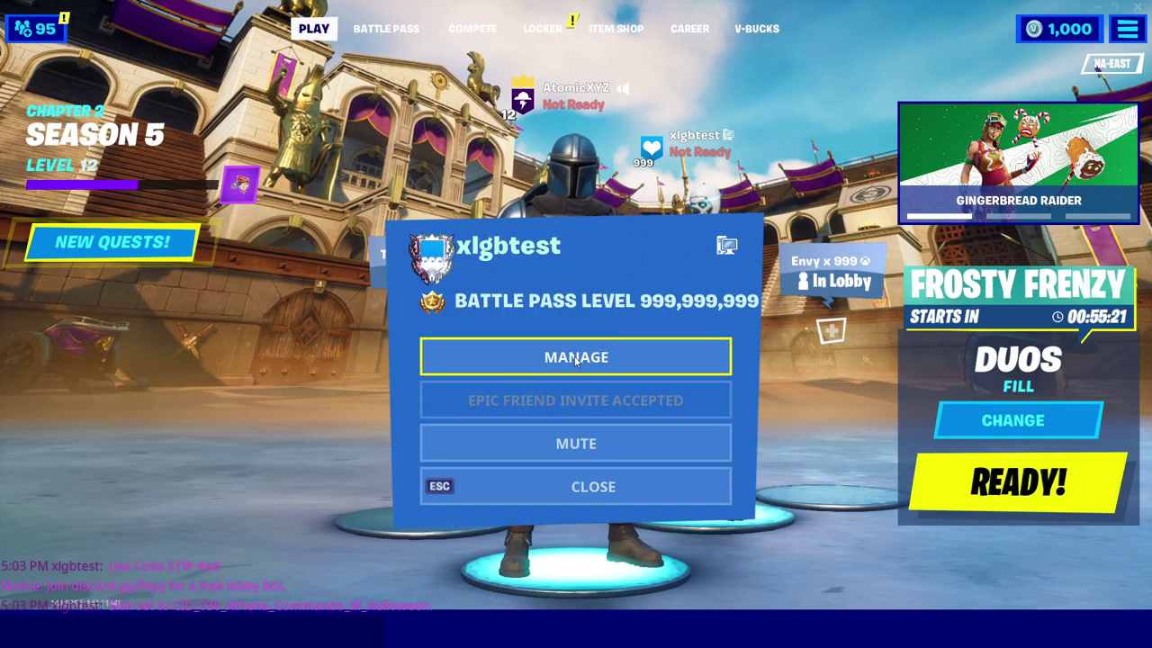
pyautogui.click(613, 358)
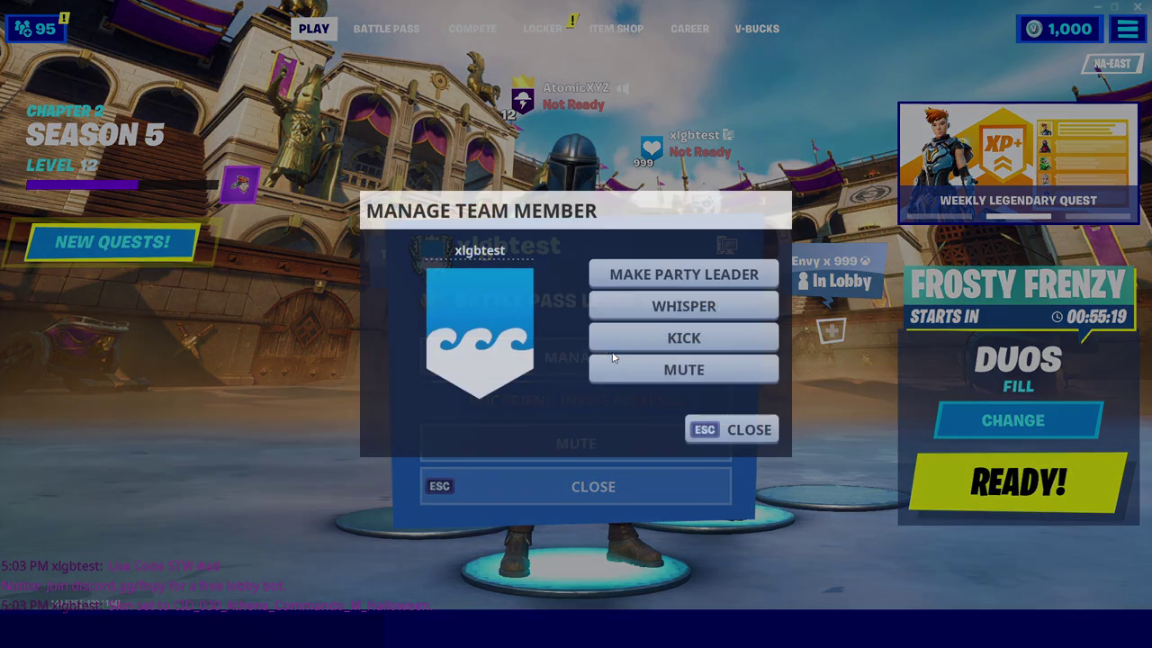
pyautogui.click(684, 306)
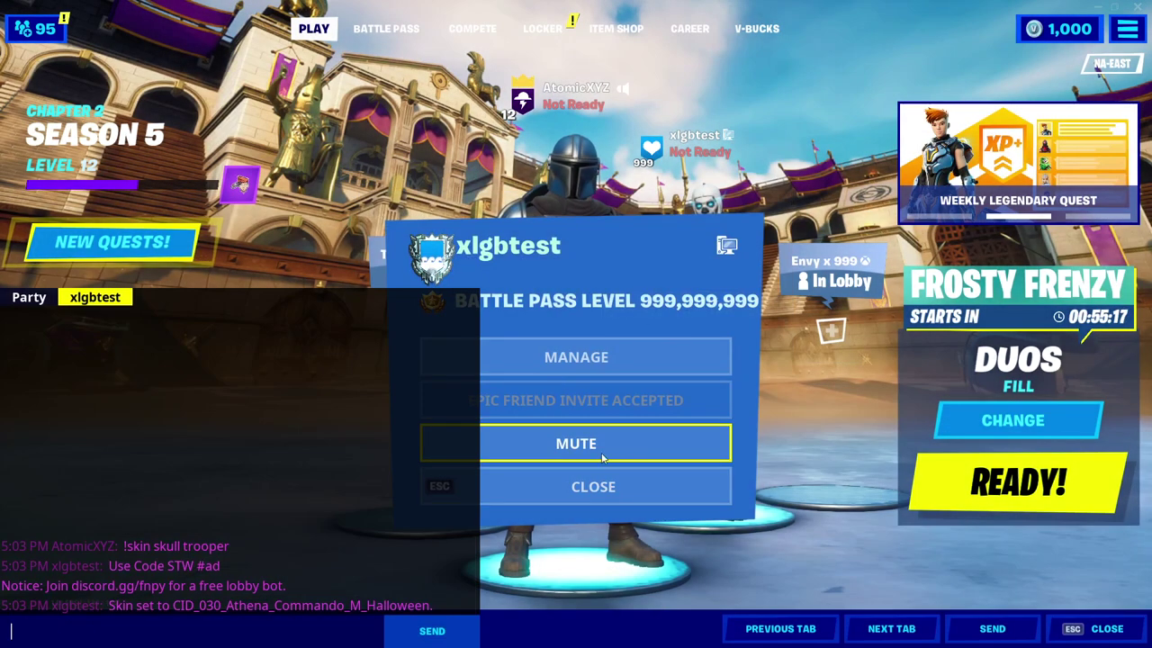
# - Close the whisper and the bot's player options, then bring up party chat
pyautogui.press('Escape')
pyautogui.click(665, 490)
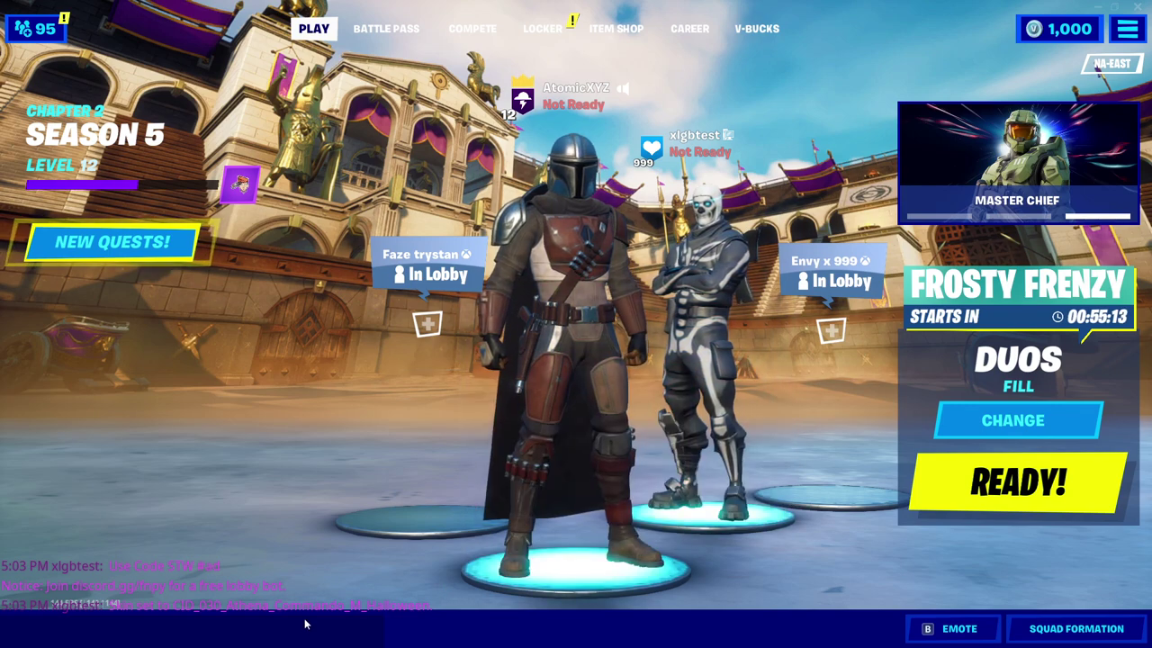
pyautogui.press('Return')
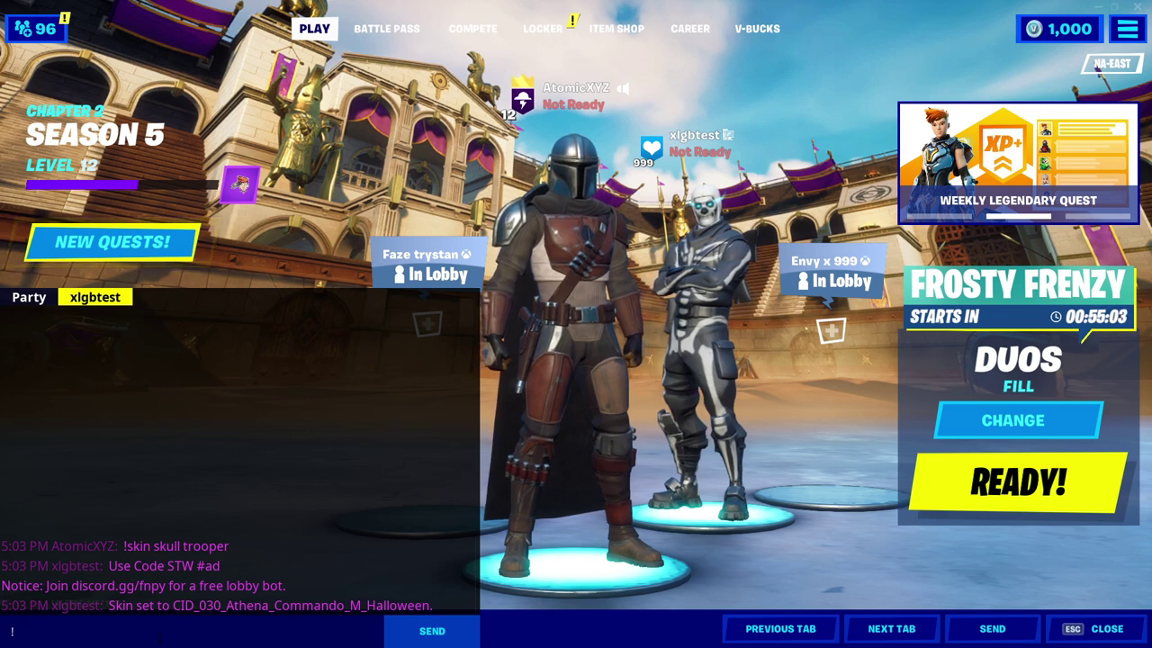
# - Send '!skin black knight', '!backpack ghost portal' and '!emote floss' to the bot in party chat
pyautogui.write('kin')
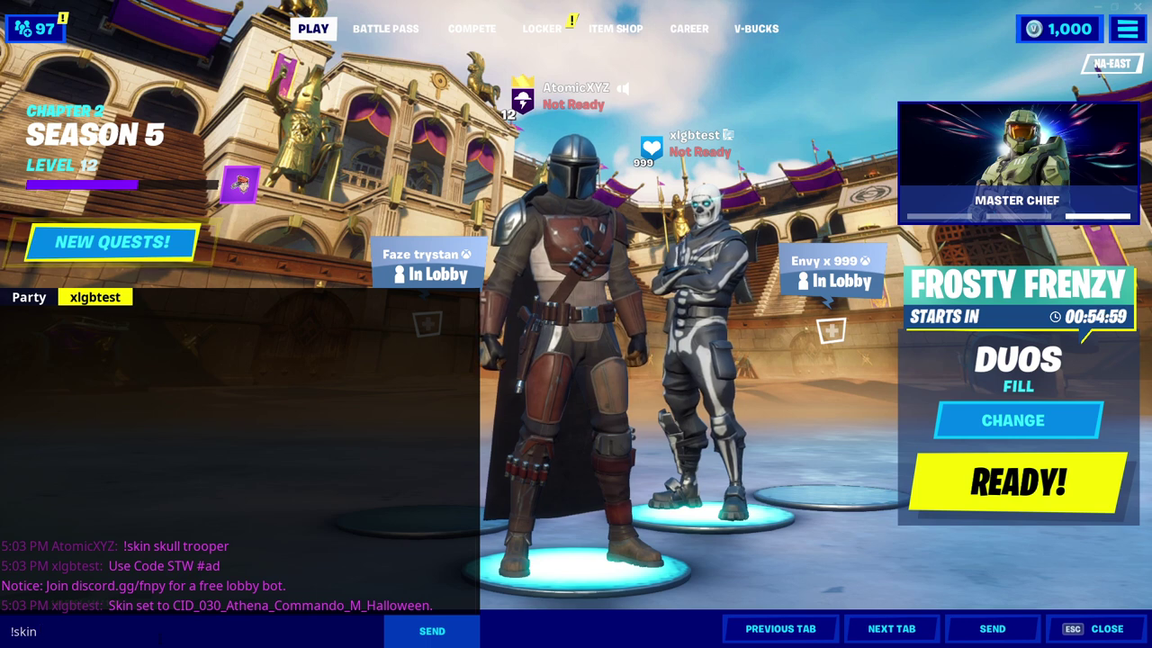
pyautogui.write(' black knig')
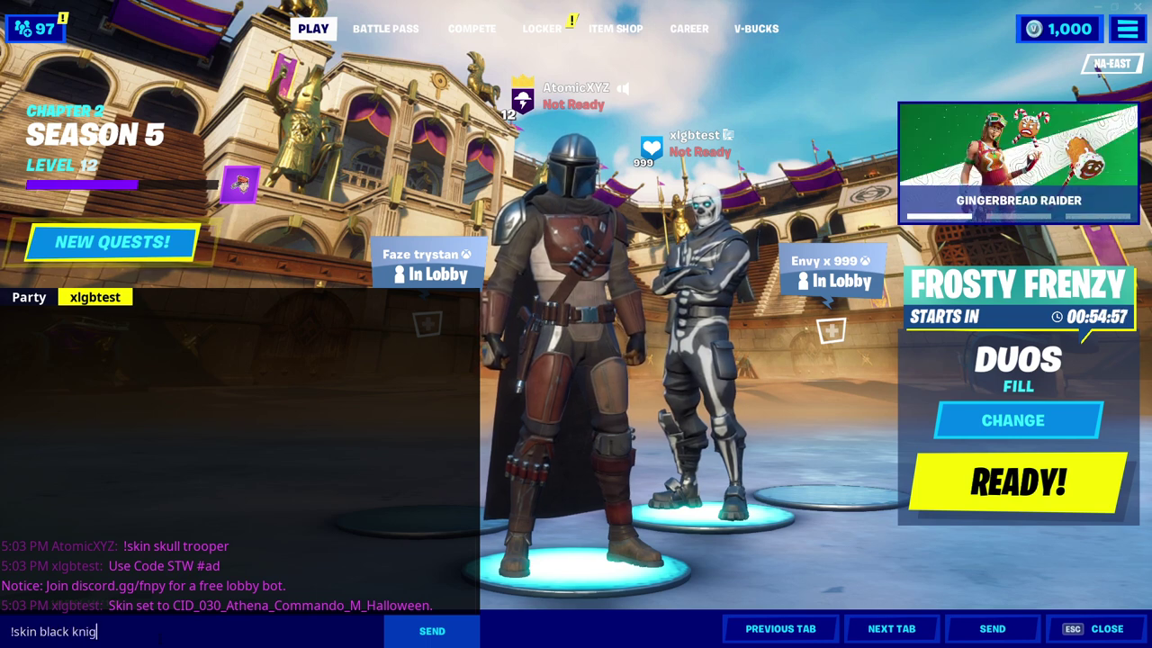
pyautogui.write('ht')
pyautogui.press('Return')
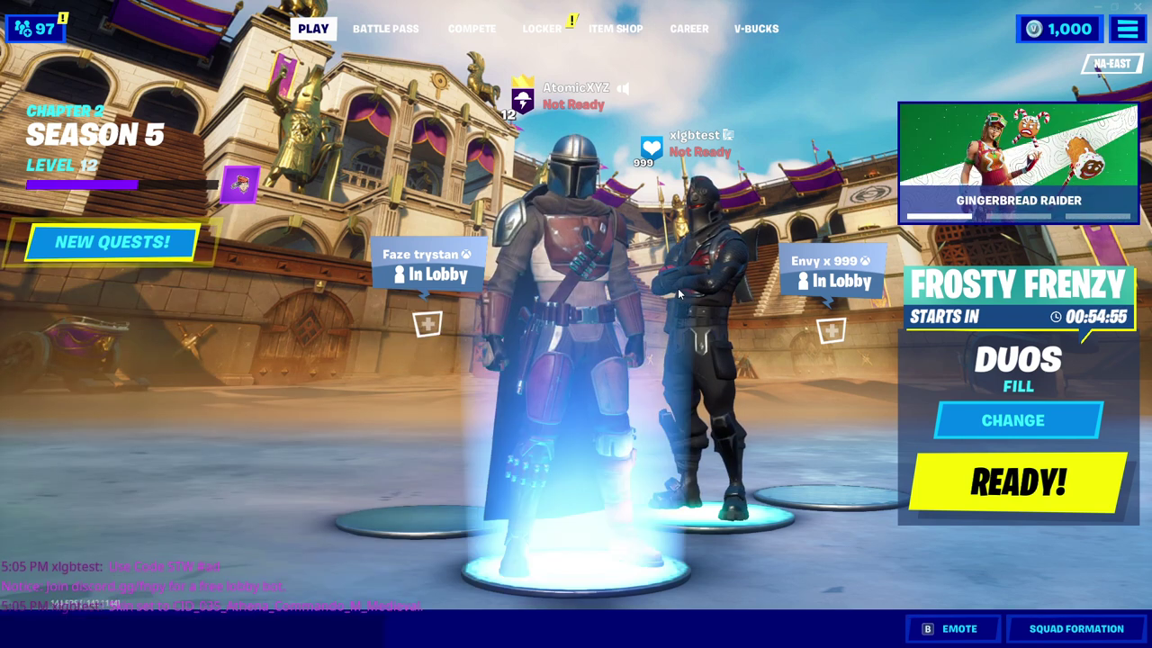
pyautogui.press('Return')
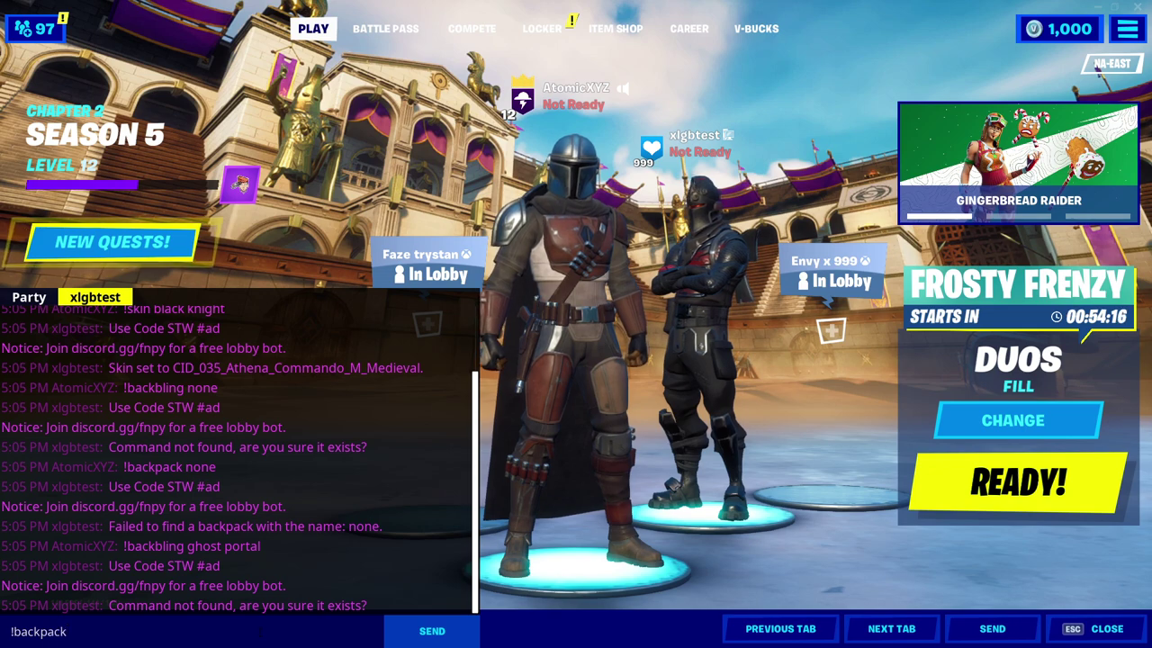
pyautogui.write('pack ghost porta')
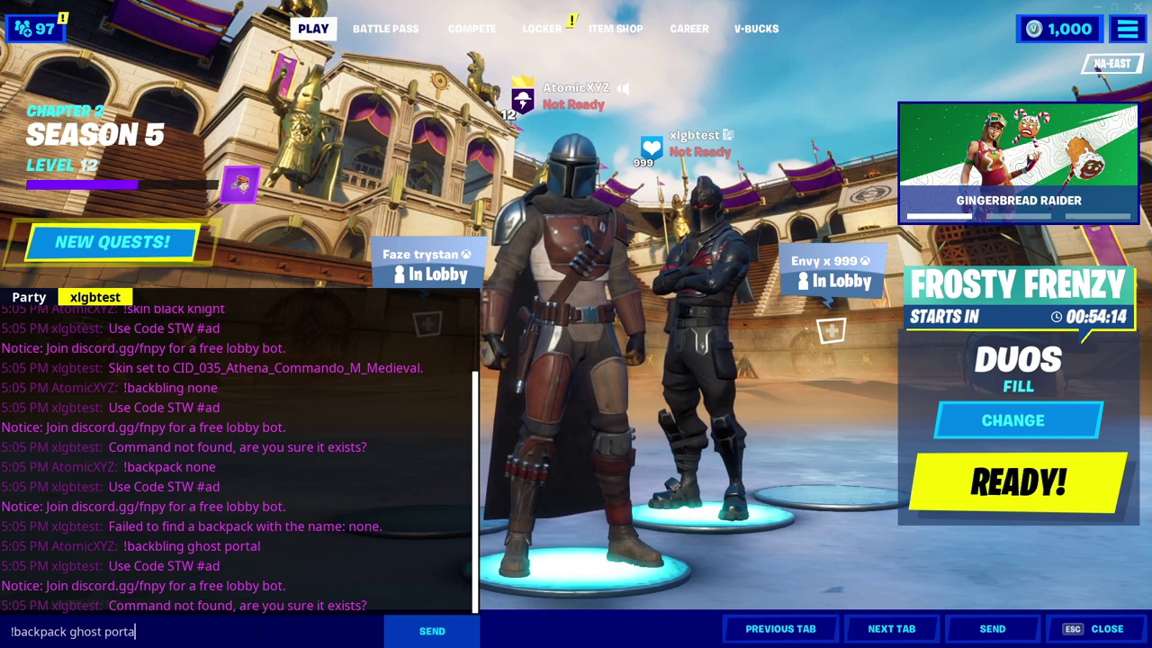
pyautogui.write('l')
pyautogui.press('Return')
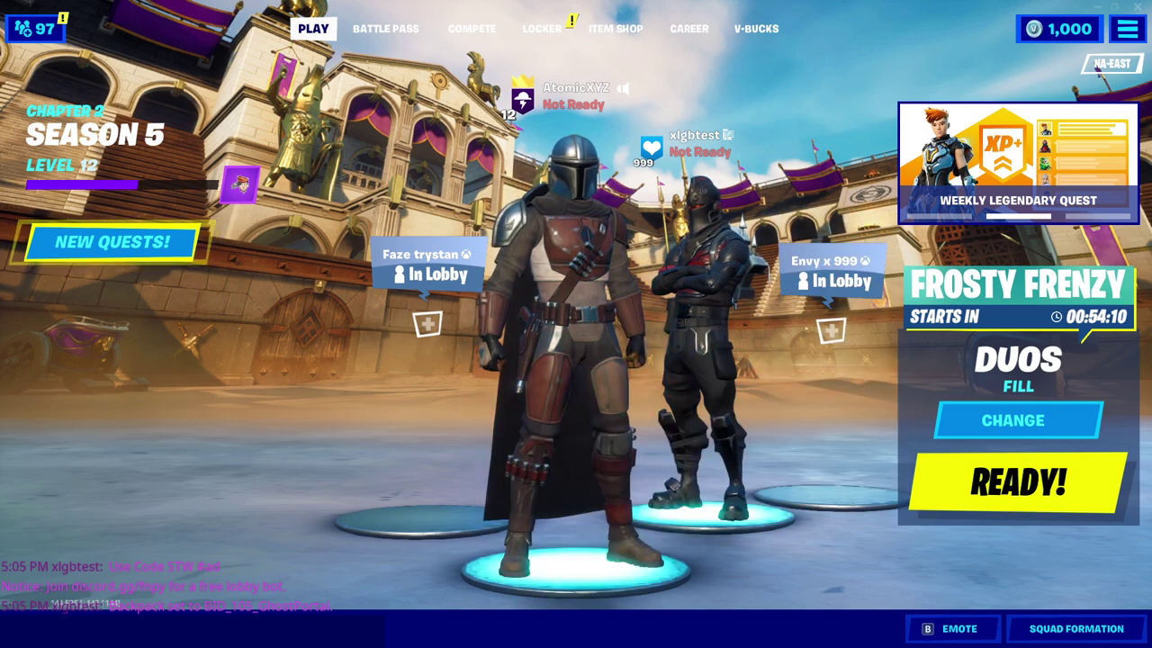
pyautogui.press('Return')
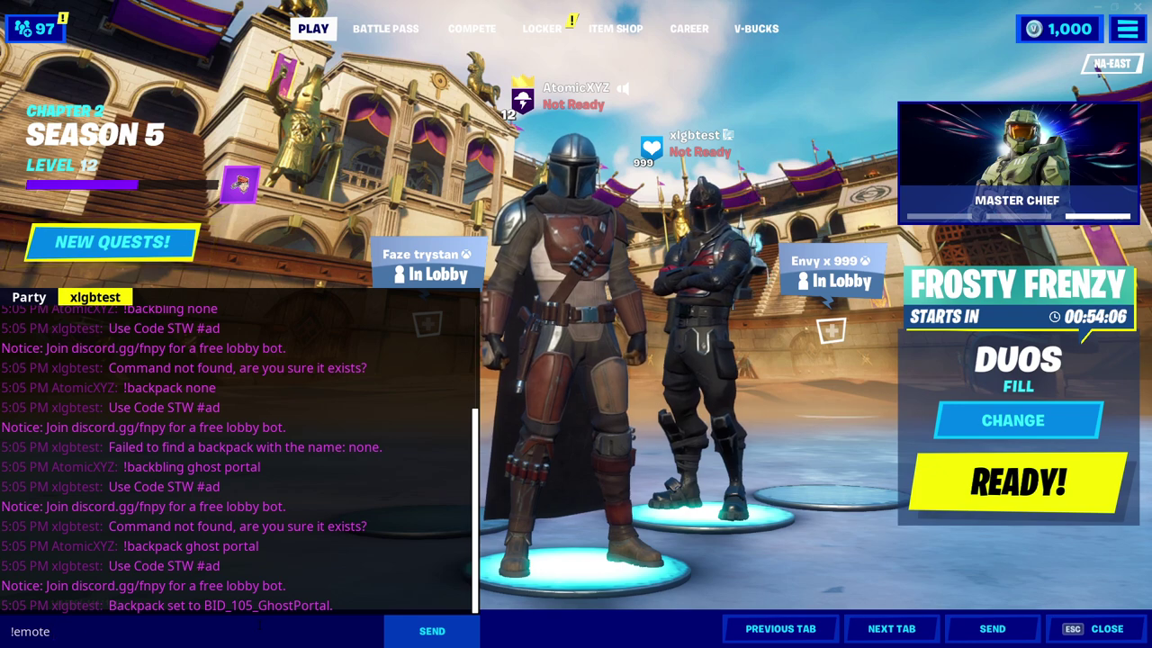
pyautogui.write('!emote floss')
pyautogui.press('Return')
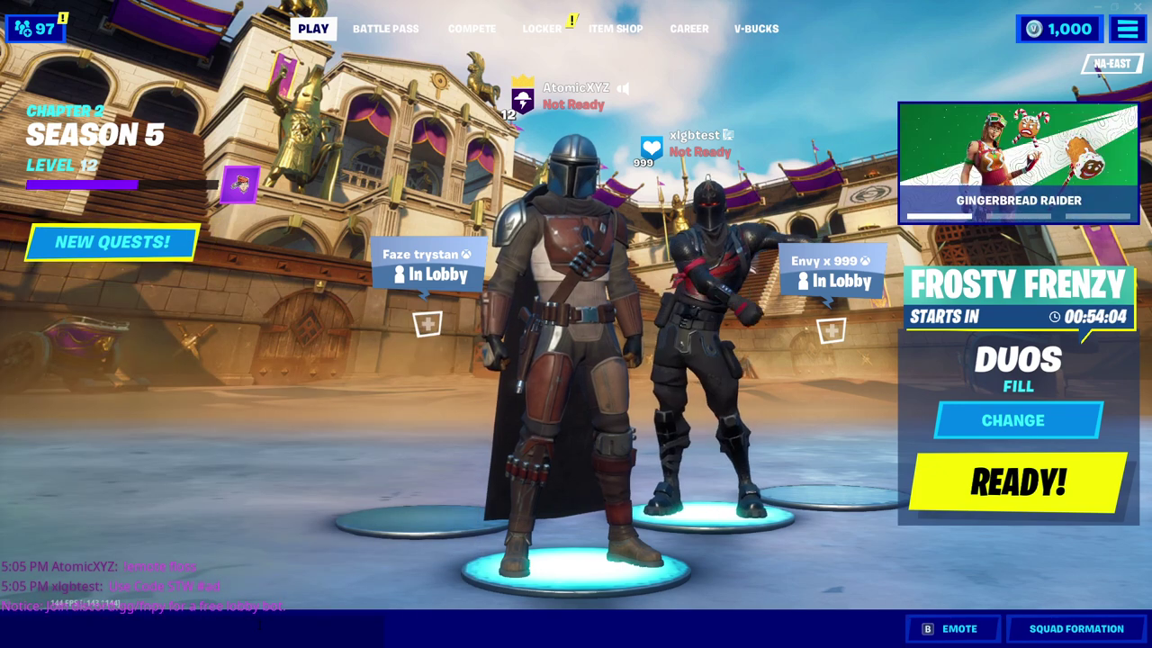